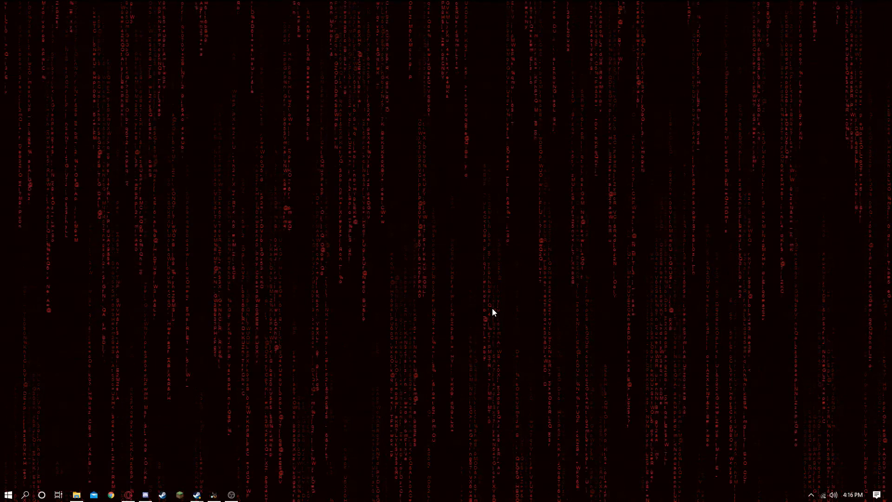
Step: Launch Autopsy and open the USB Drive (D:) folder in File Explorer
{"action": "left_click", "coordinate": [214, 494]}
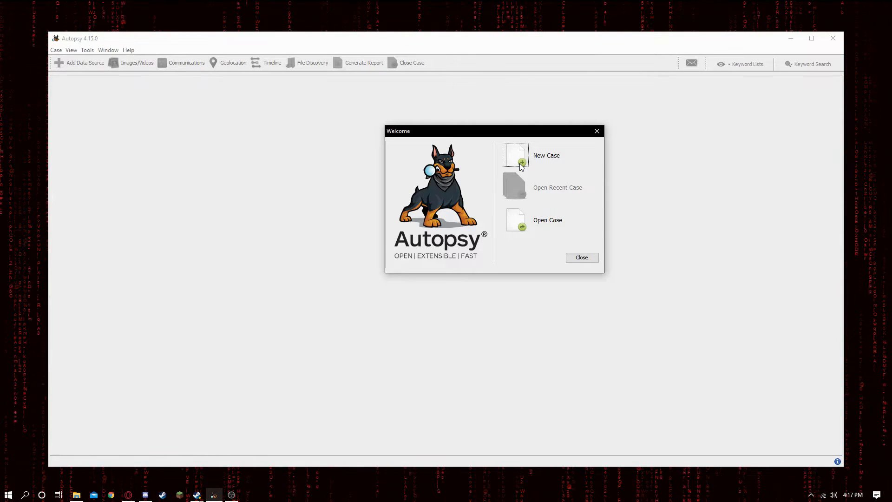
{"action": "left_click", "coordinate": [77, 495]}
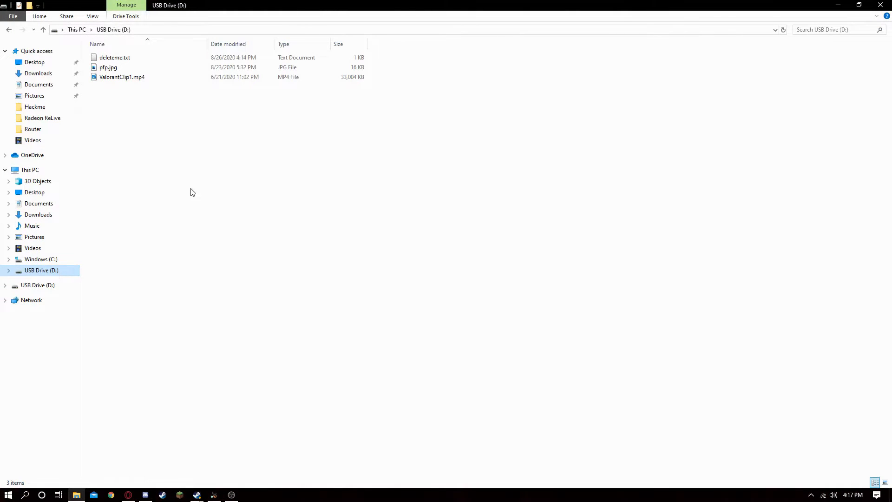
{"action": "mouse_move", "coordinate": [404, 53]}
{"action": "left_mouse_down"}
{"action": "mouse_move", "coordinate": [372, 55]}
{"action": "mouse_move", "coordinate": [347, 113]}
{"action": "mouse_move", "coordinate": [406, 48]}
{"action": "left_mouse_up"}
Step: Open deleteme.txt and pfp.jpg on the USB drive to view their contents, closing each viewer
{"action": "double_click", "coordinate": [317, 56]}
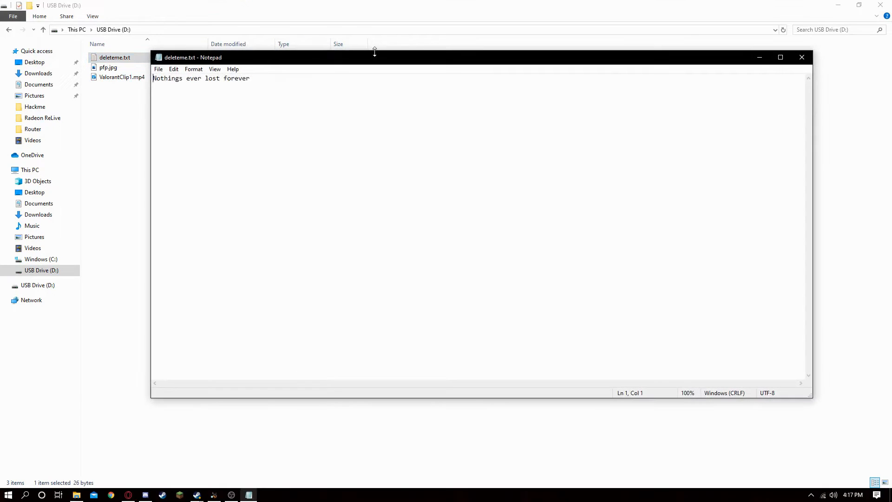
{"action": "left_click_drag", "start_coordinate": [348, 59], "coordinate": [263, 56]}
{"action": "left_click", "coordinate": [720, 54]}
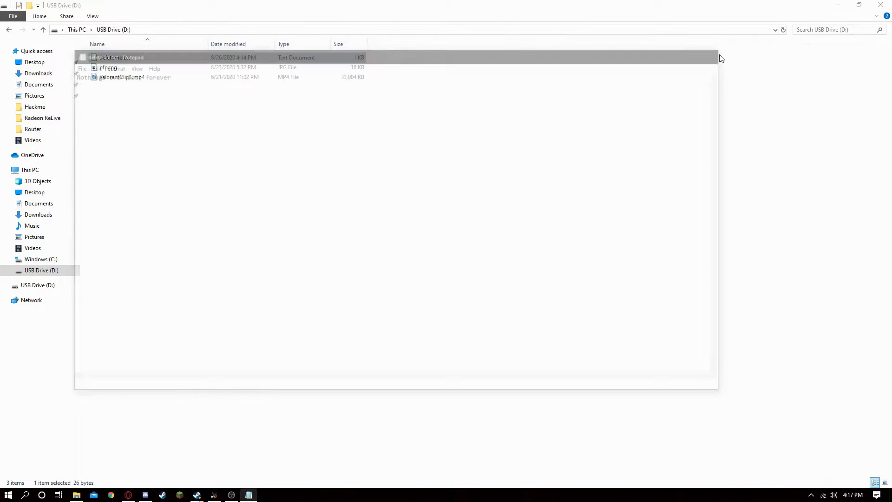
{"action": "double_click", "coordinate": [214, 67]}
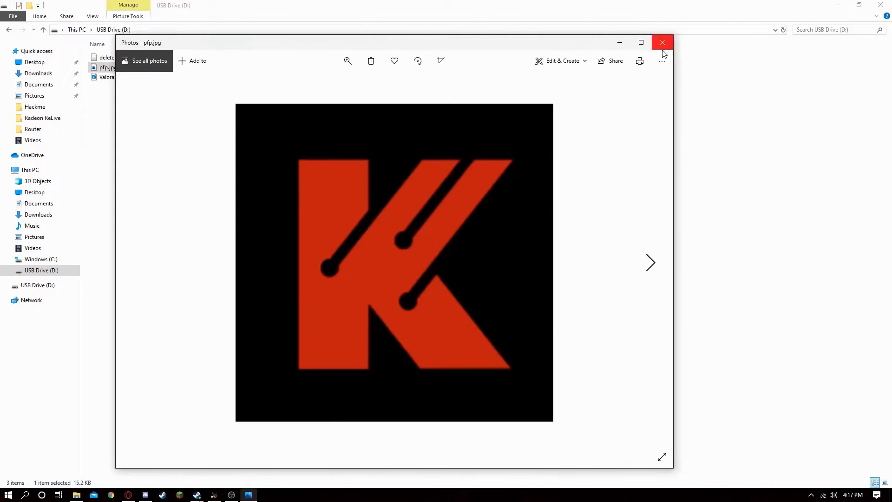
{"action": "left_click", "coordinate": [662, 46]}
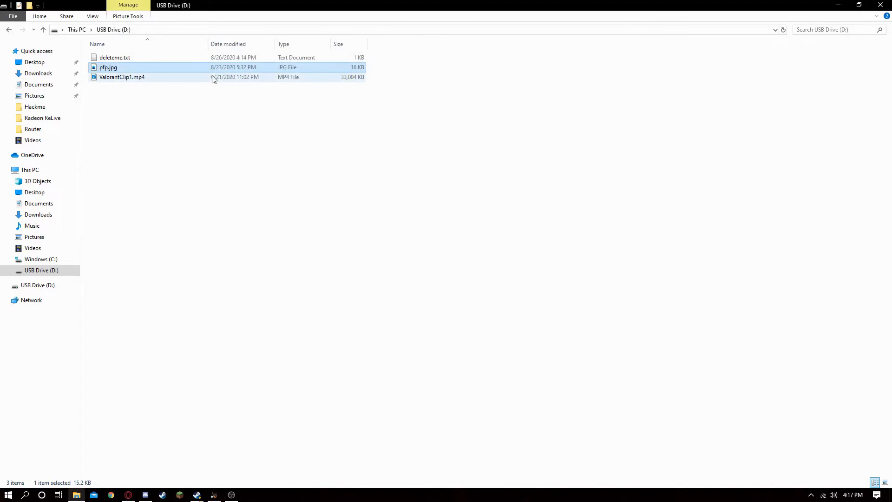
Step: Play ValorantClip1.mp4 with the volume set to 37, and close the player
{"action": "double_click", "coordinate": [213, 77]}
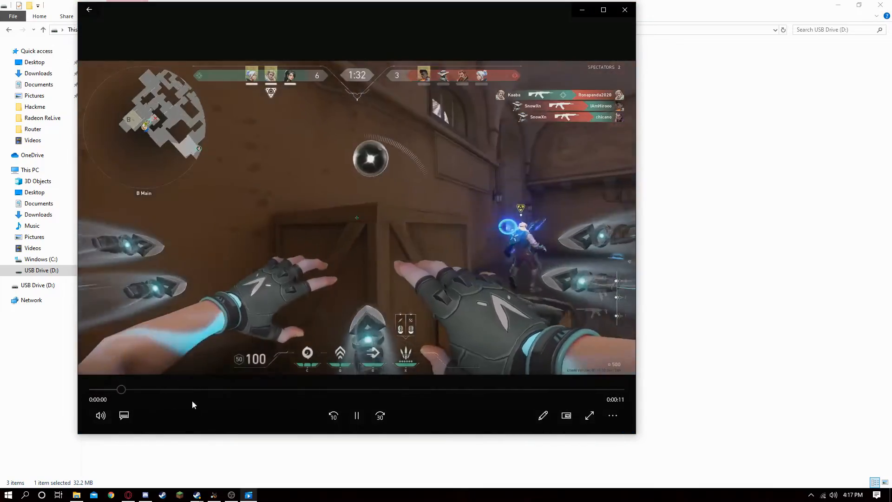
{"action": "left_click", "coordinate": [101, 416]}
{"action": "left_click_drag", "start_coordinate": [174, 384], "coordinate": [143, 384]}
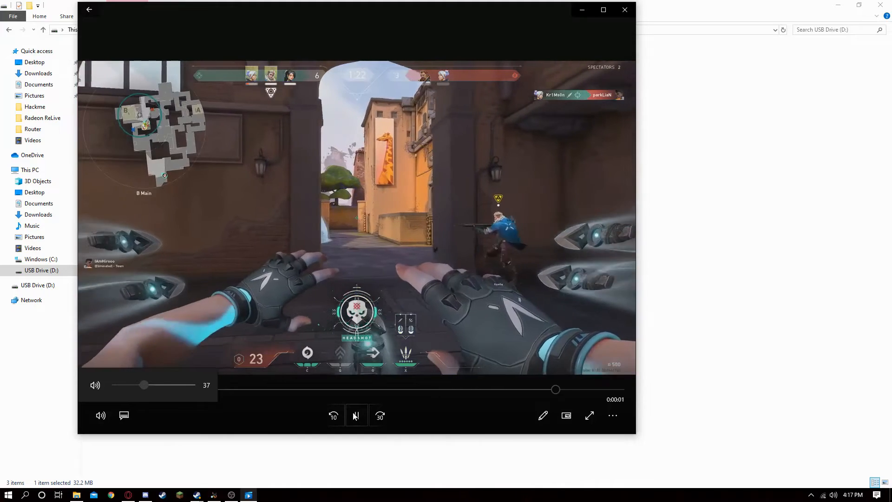
{"action": "left_click", "coordinate": [625, 10]}
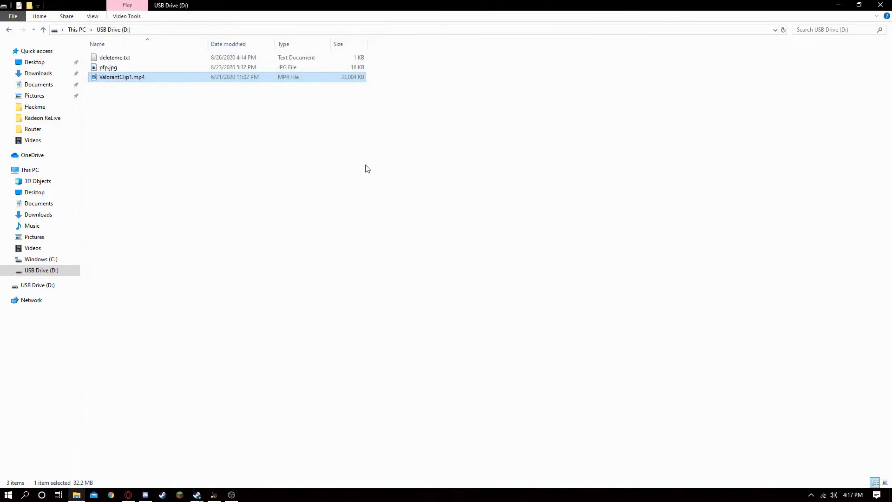
Step: Eject the USB Drive (D:)
{"action": "left_click_drag", "start_coordinate": [245, 144], "coordinate": [358, 90]}
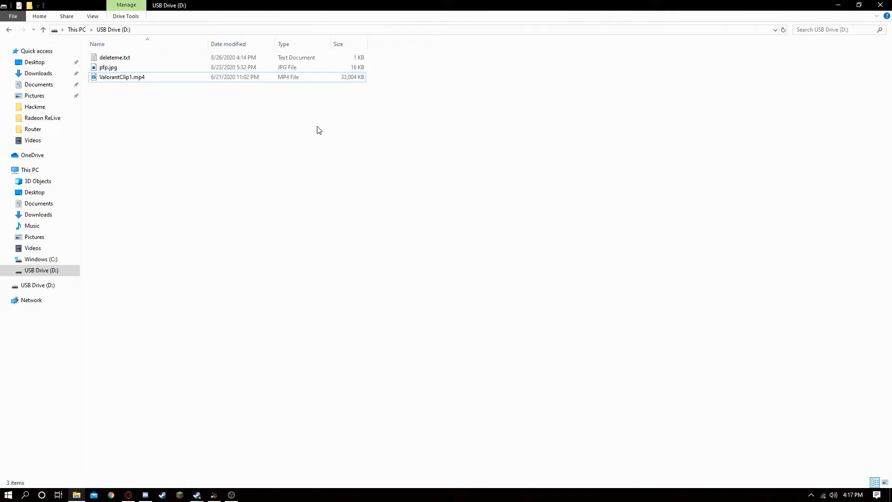
{"action": "right_click", "coordinate": [50, 271]}
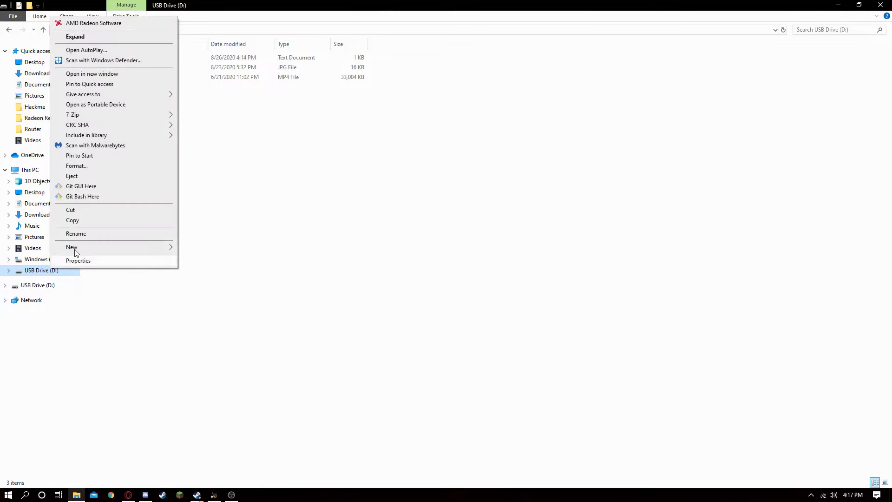
{"action": "left_click", "coordinate": [107, 178]}
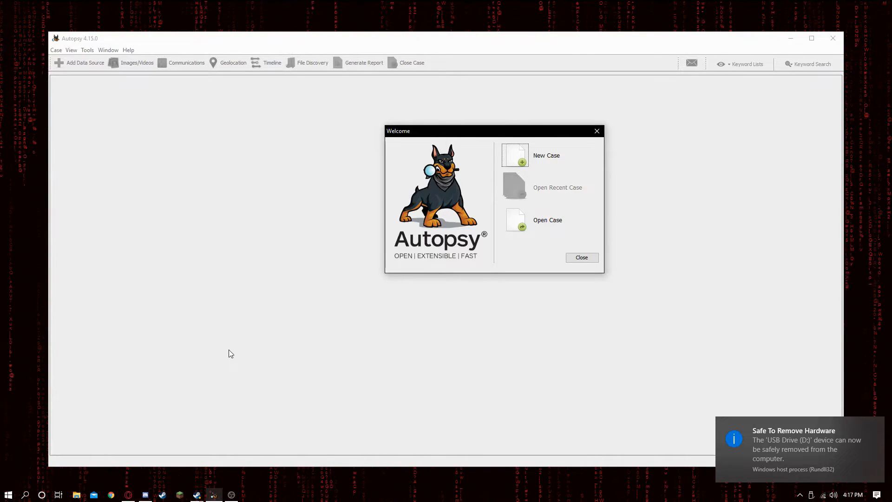
Step: Reopen USB Drive (D:) and delete all three files on it
{"action": "left_click", "coordinate": [77, 496]}
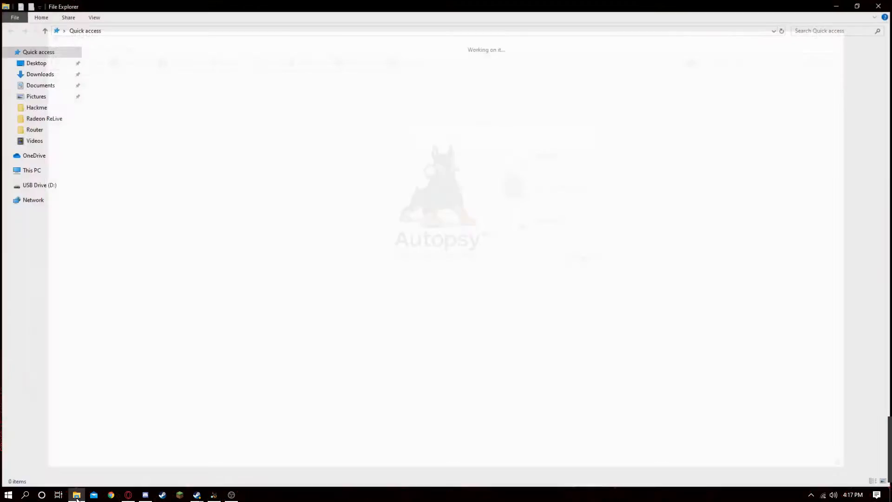
{"action": "left_click", "coordinate": [59, 291]}
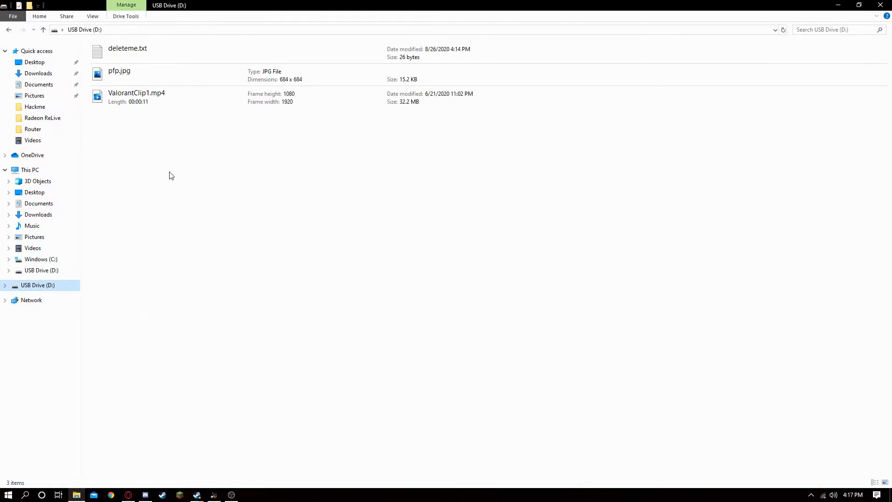
{"action": "left_click_drag", "start_coordinate": [183, 173], "coordinate": [251, 45]}
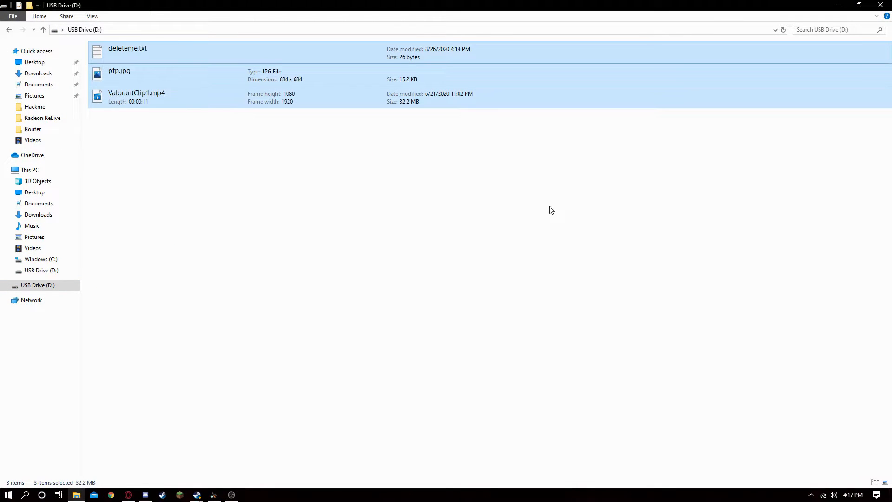
{"action": "key", "text": "Delete"}
{"action": "left_click", "coordinate": [483, 256]}
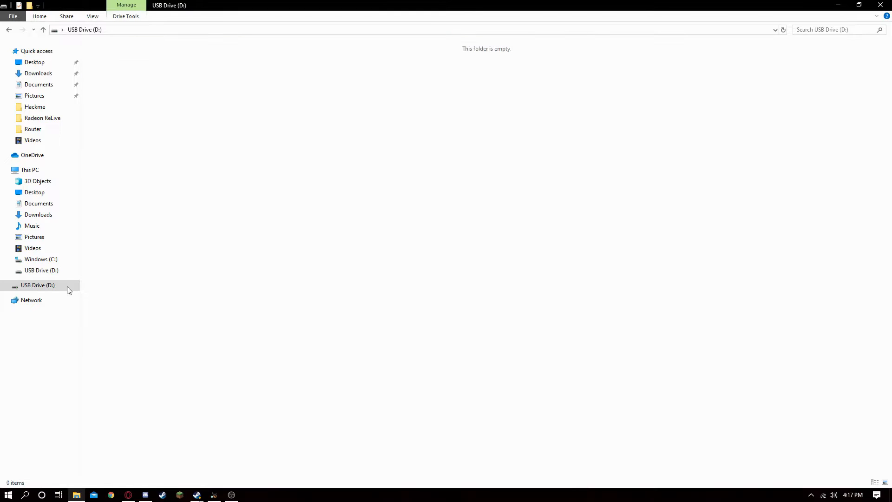
Step: Eject the USB Drive (D:) and reopen it in File Explorer
{"action": "right_click", "coordinate": [51, 291]}
{"action": "left_click", "coordinate": [114, 198]}
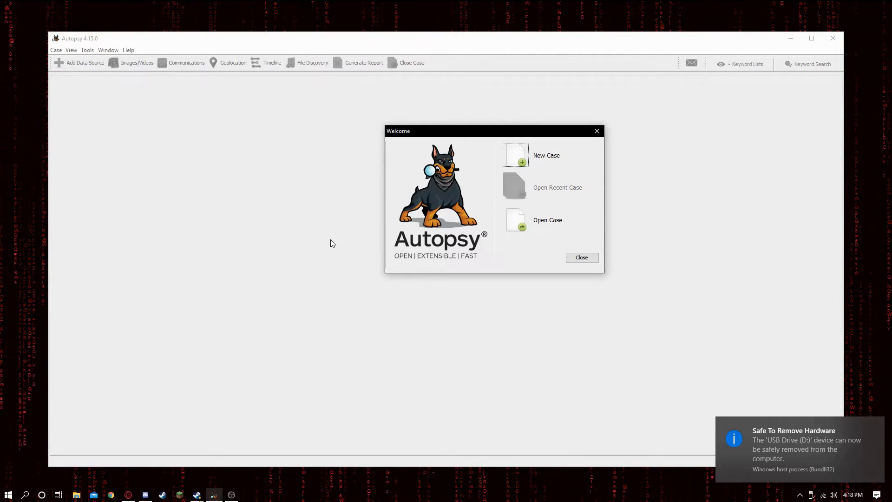
{"action": "left_click", "coordinate": [76, 495]}
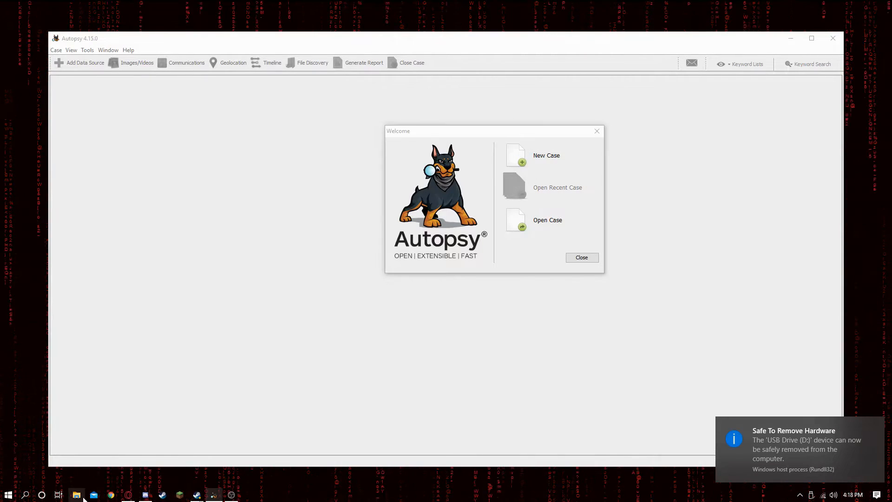
{"action": "left_click", "coordinate": [39, 269]}
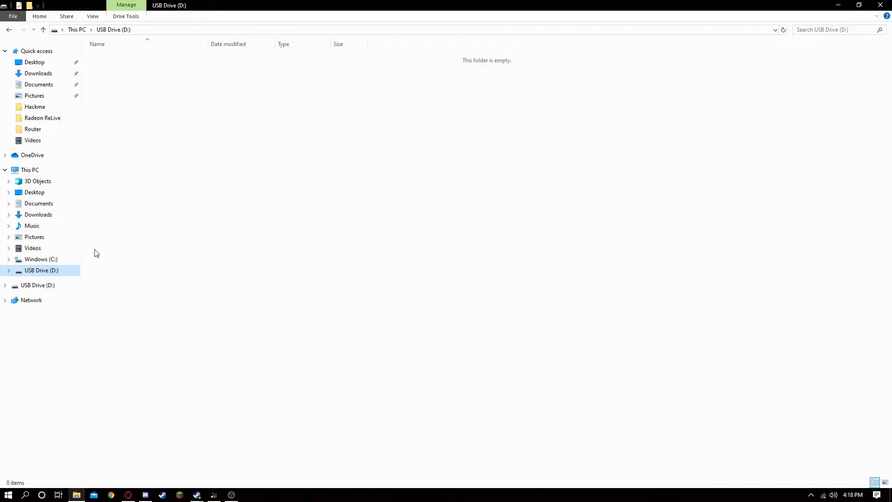
{"action": "right_click", "coordinate": [250, 111]}
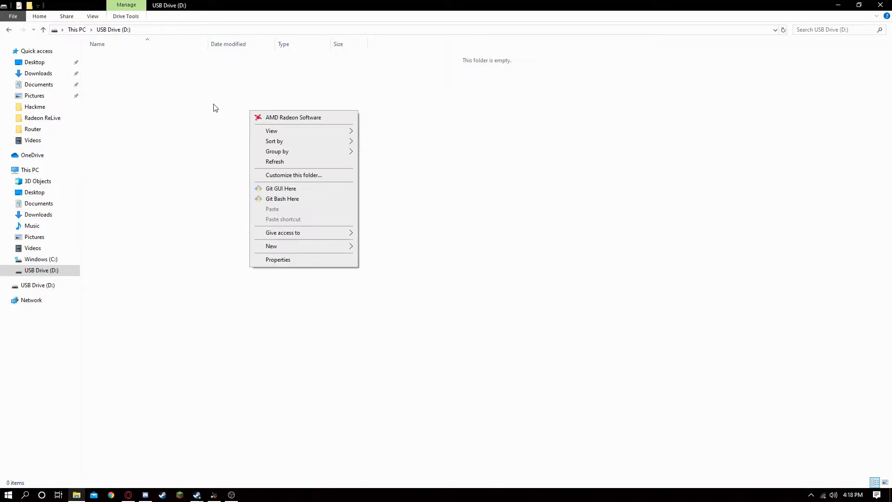
{"action": "left_click", "coordinate": [225, 144]}
Step: Start a new case in Autopsy and name it Test
{"action": "left_click", "coordinate": [214, 494]}
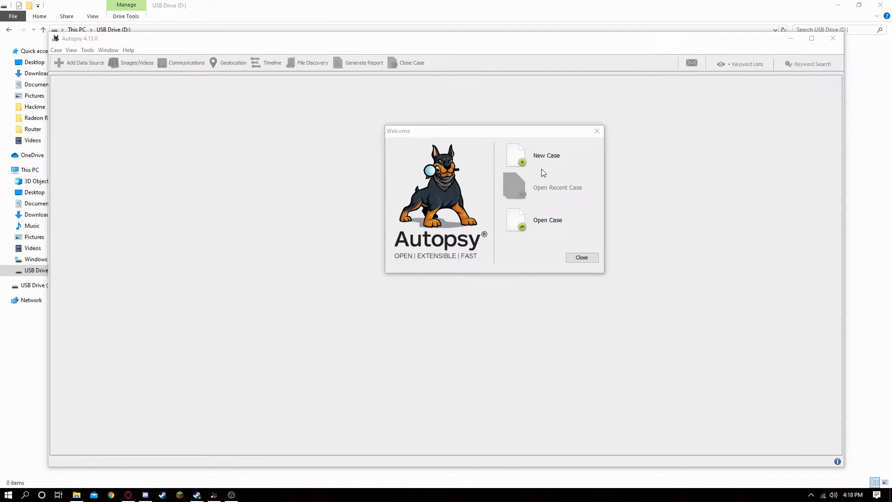
{"action": "left_click", "coordinate": [521, 158]}
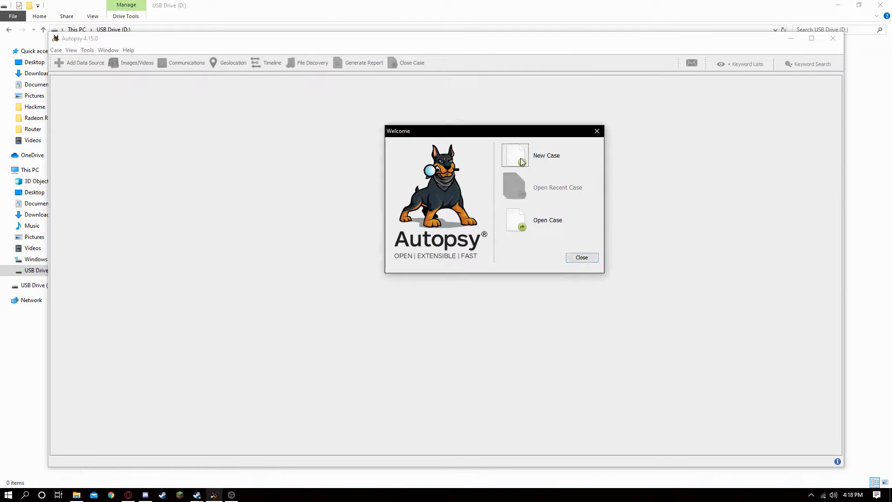
{"action": "left_click", "coordinate": [479, 139]}
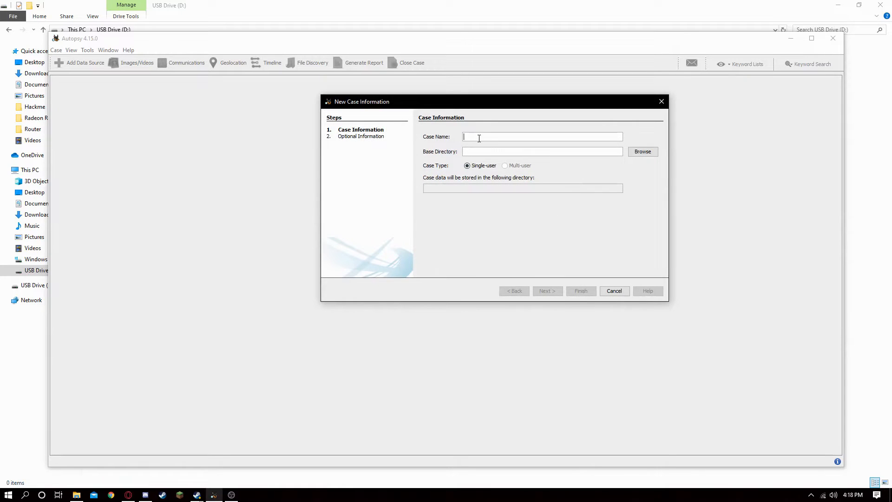
{"action": "type", "text": "Test"}
Step: Set the case's base directory to the Documents folder and finish creating the case
{"action": "left_click", "coordinate": [546, 292]}
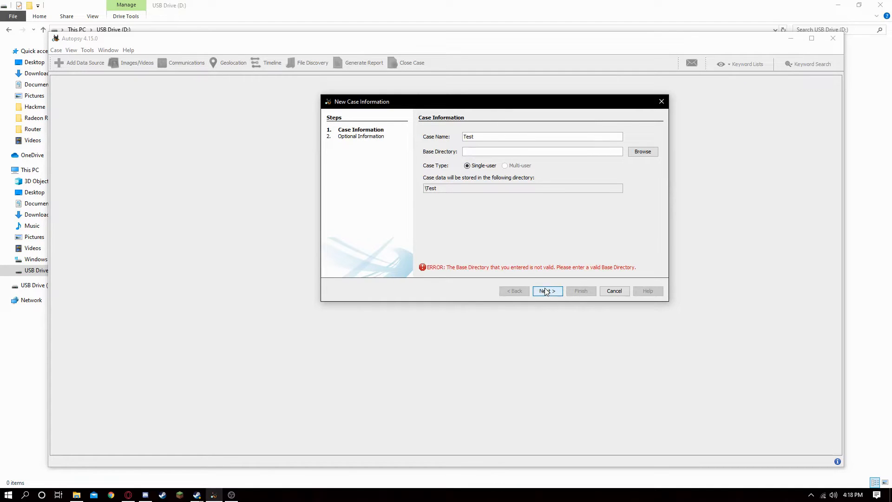
{"action": "left_click", "coordinate": [634, 156]}
{"action": "left_click", "coordinate": [755, 228]}
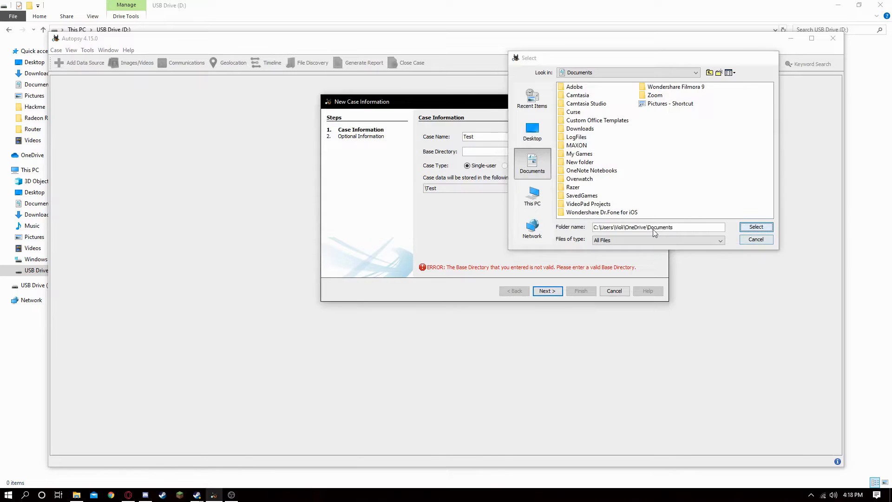
{"action": "left_click", "coordinate": [555, 290]}
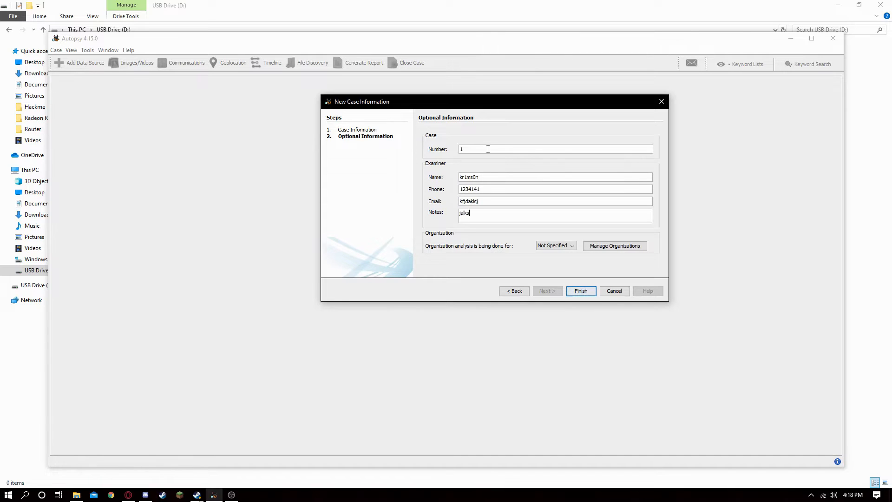
{"action": "left_click", "coordinate": [573, 294]}
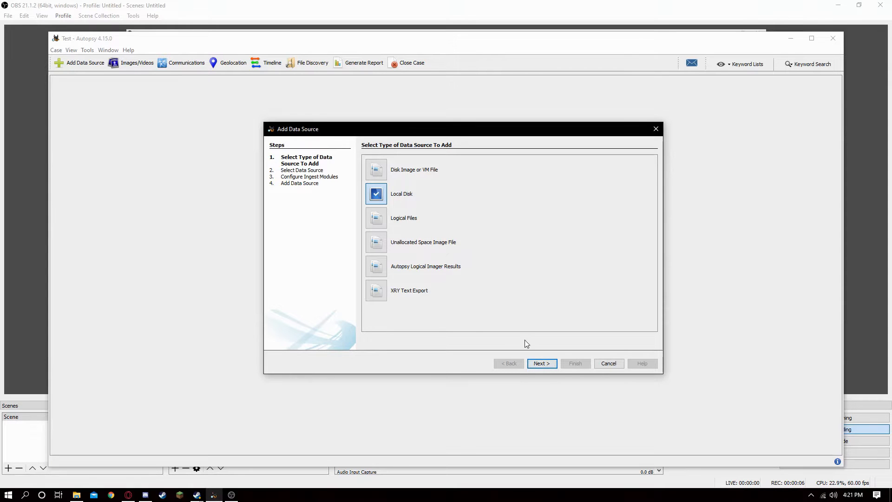
Step: Add USB Drive (D:) as a local disk data source with the default ingest modules
{"action": "left_click", "coordinate": [540, 363]}
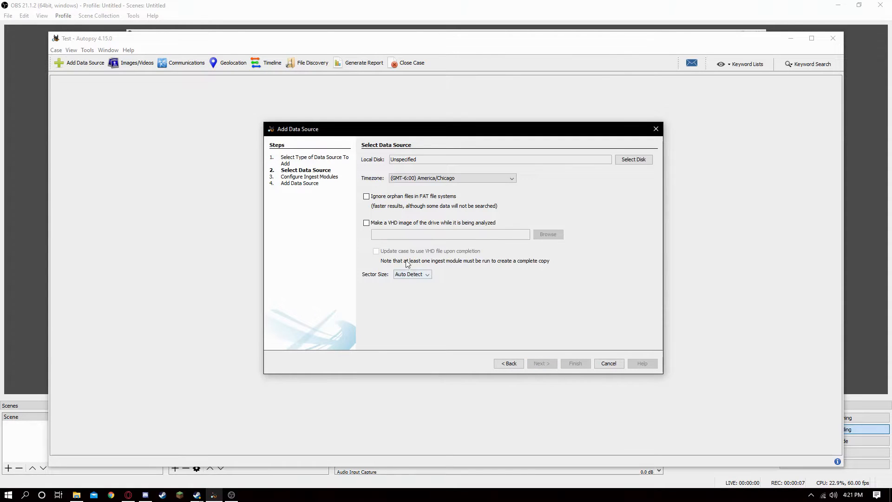
{"action": "left_click", "coordinate": [634, 160]}
{"action": "left_click", "coordinate": [387, 239]}
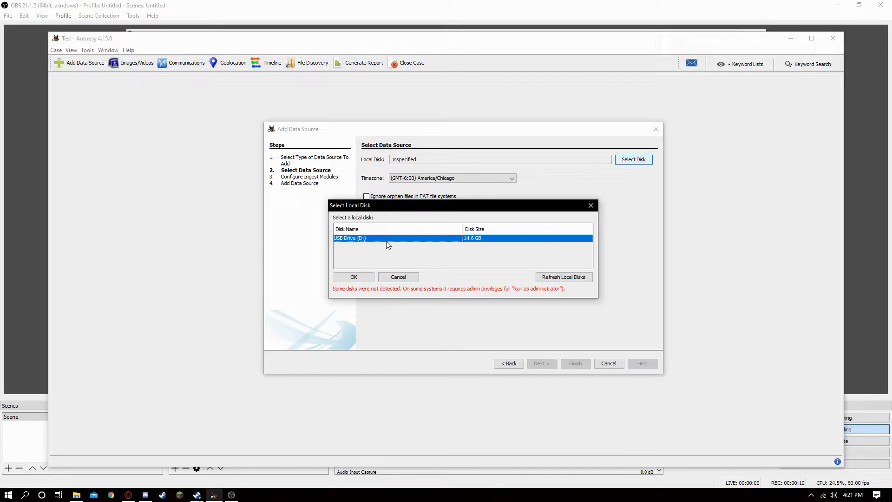
{"action": "left_click", "coordinate": [356, 277]}
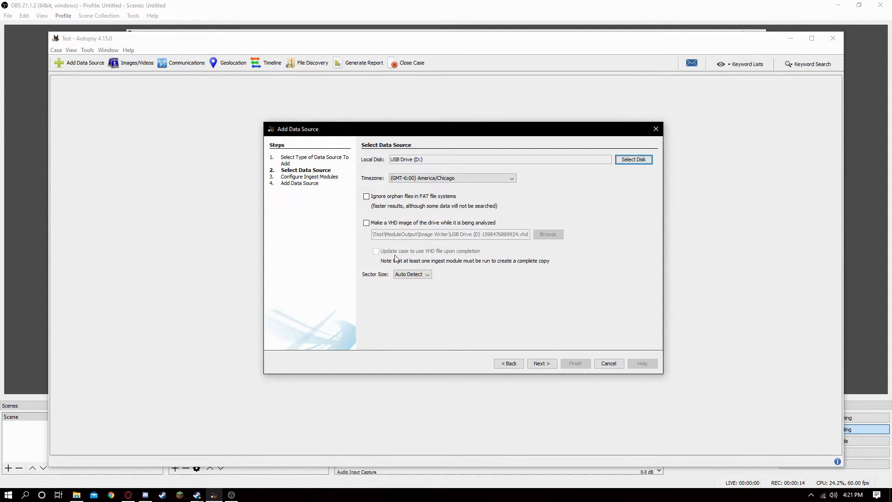
{"action": "left_click", "coordinate": [547, 364]}
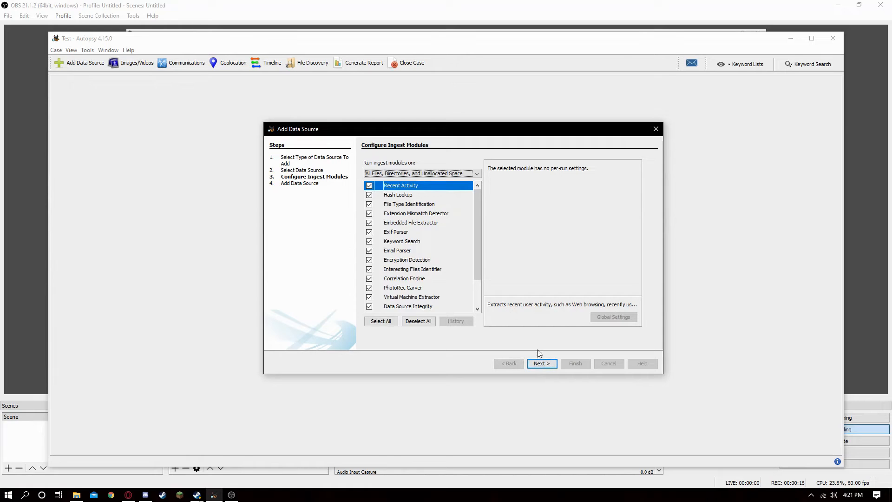
{"action": "left_click", "coordinate": [541, 363]}
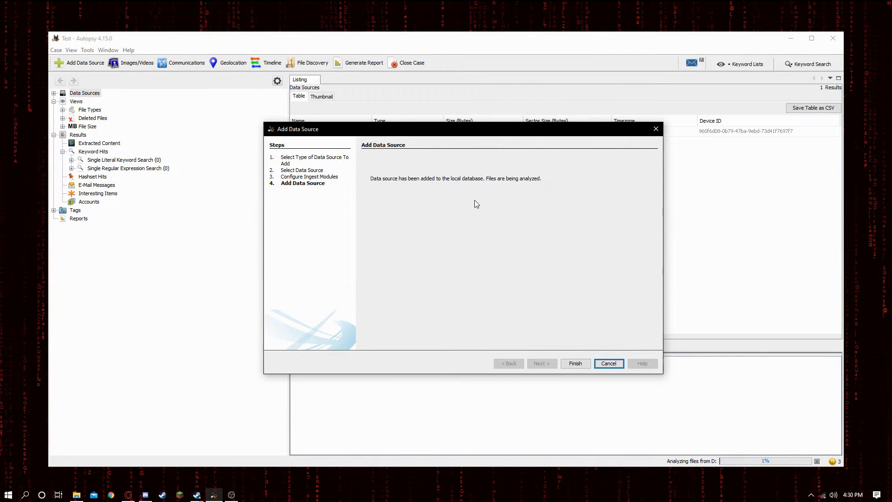
{"action": "left_click", "coordinate": [574, 364]}
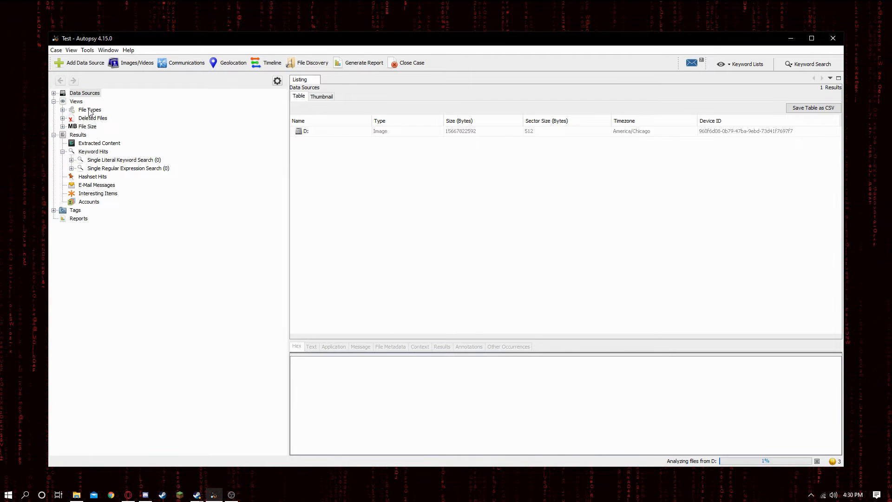
Step: Select the D: data source to inspect its details
{"action": "left_click", "coordinate": [326, 132]}
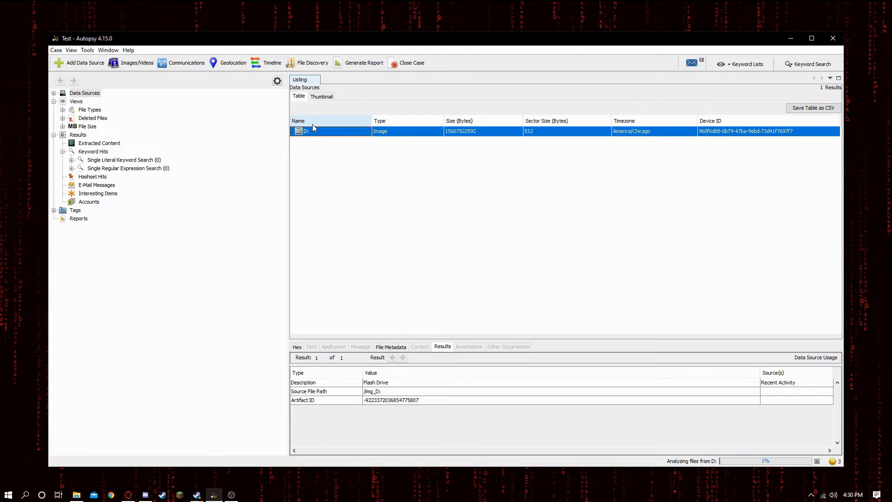
{"action": "left_click", "coordinate": [705, 133]}
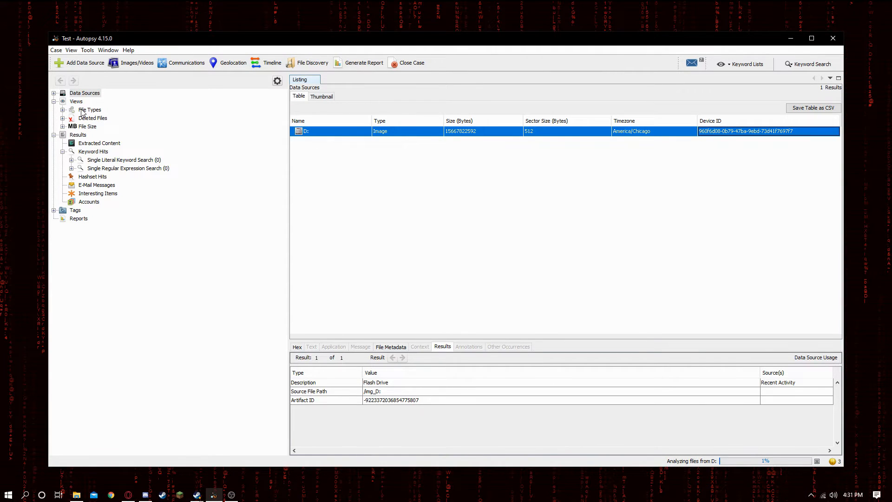
Step: Browse Views, File Types and By Extension down to the Images category to list recovered image files
{"action": "left_click", "coordinate": [73, 101]}
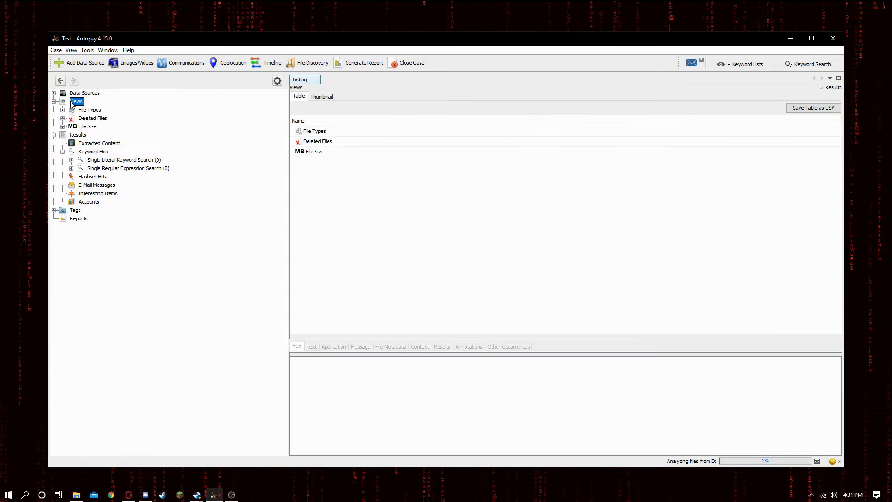
{"action": "double_click", "coordinate": [327, 131]}
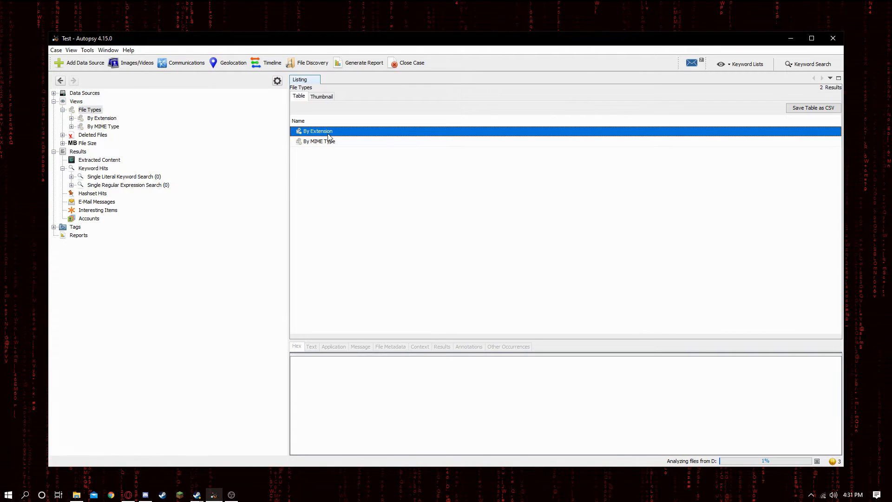
{"action": "double_click", "coordinate": [328, 133]}
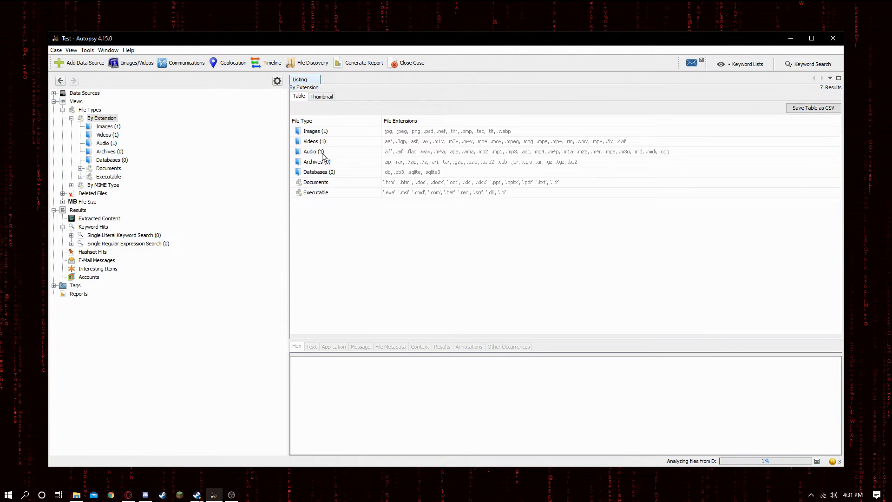
{"action": "double_click", "coordinate": [323, 132]}
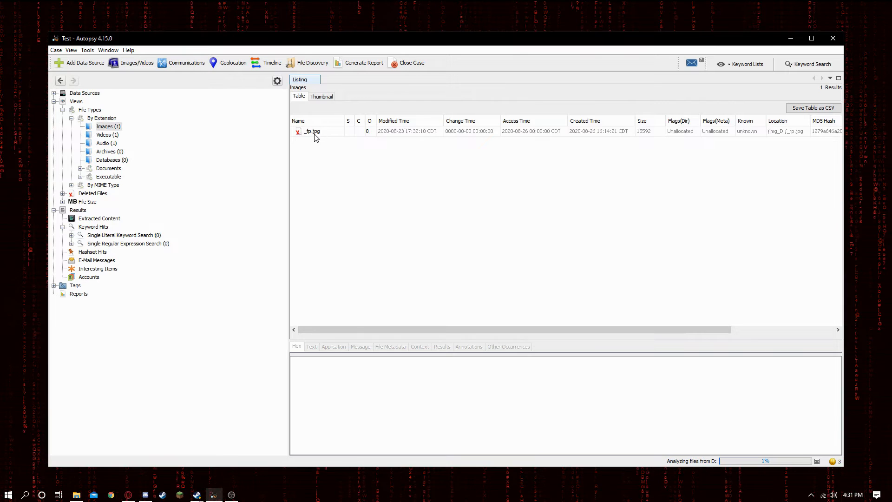
{"action": "left_click", "coordinate": [314, 133]}
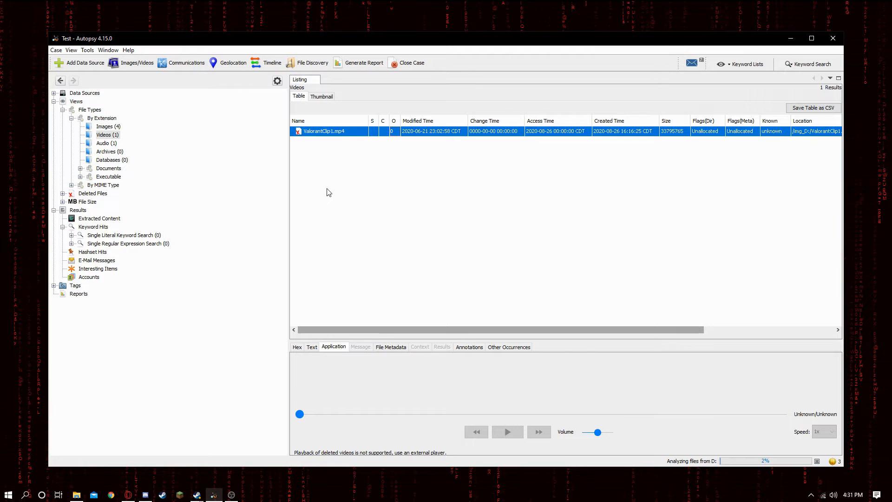
Step: Extract the deleted video ValorantClip1.mp4 and save it to the Desktop
{"action": "right_click", "coordinate": [362, 131]}
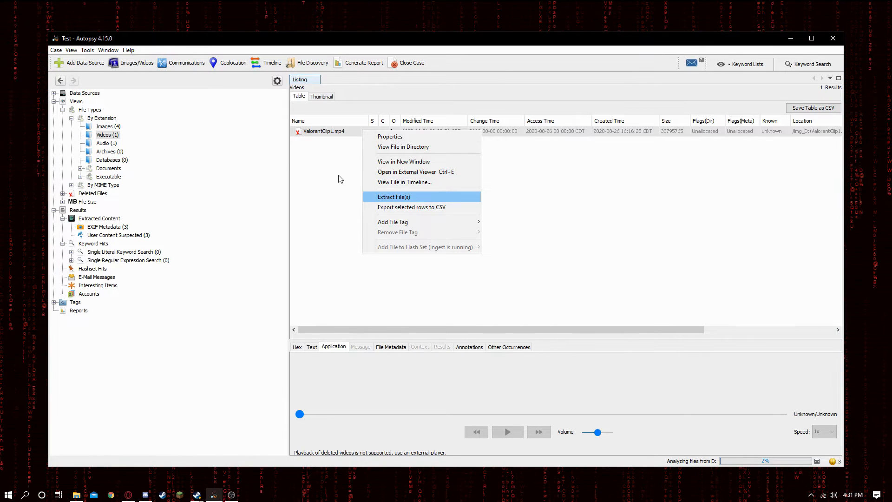
{"action": "left_click", "coordinate": [411, 197]}
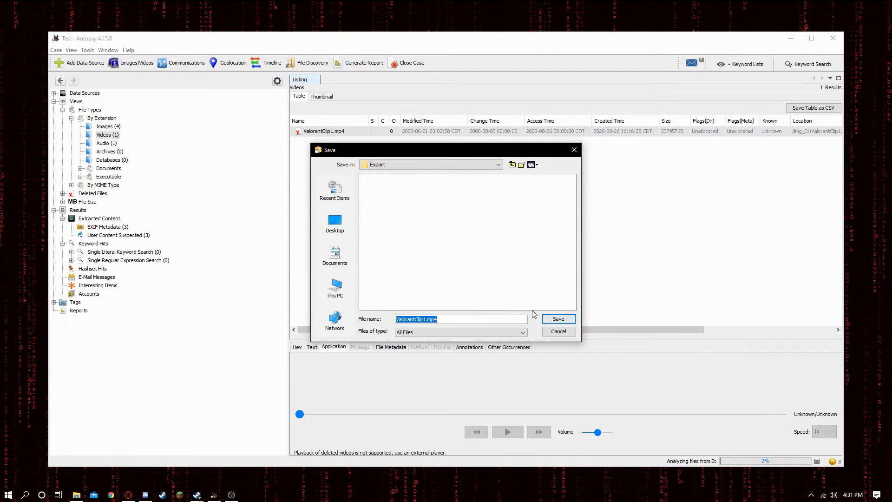
{"action": "left_click", "coordinate": [334, 223]}
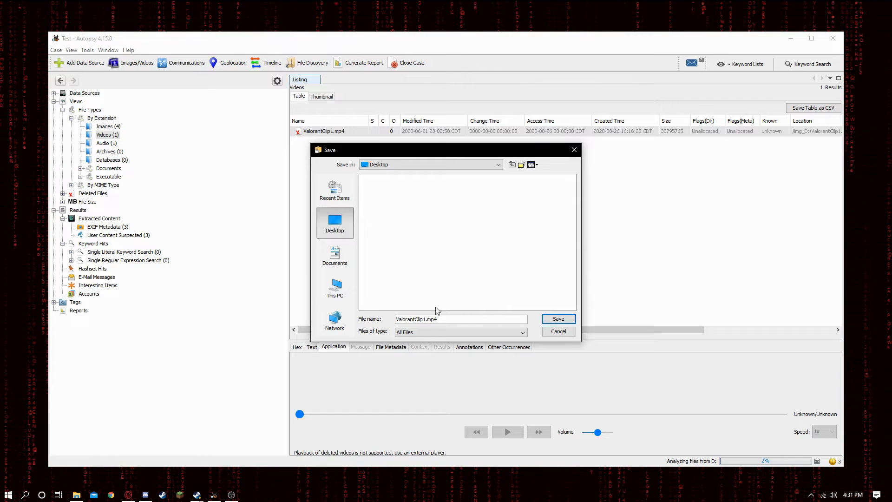
{"action": "left_click", "coordinate": [558, 319]}
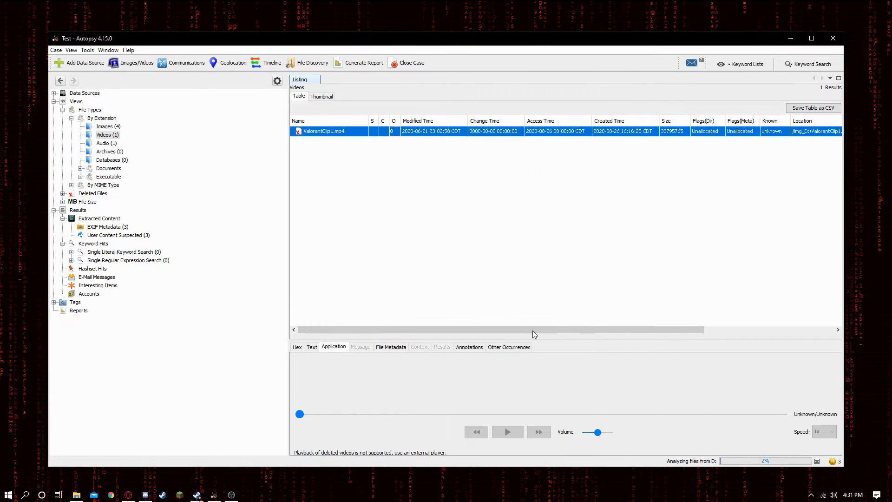
Step: Open the Desktop folder in File Explorer, play the extracted ValorantClip1.mp4, and close the player
{"action": "left_click", "coordinate": [76, 495]}
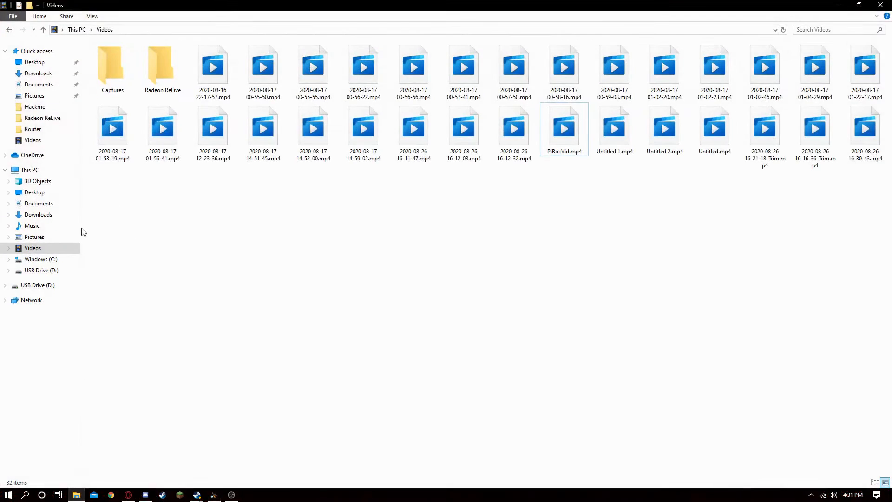
{"action": "left_click", "coordinate": [44, 63]}
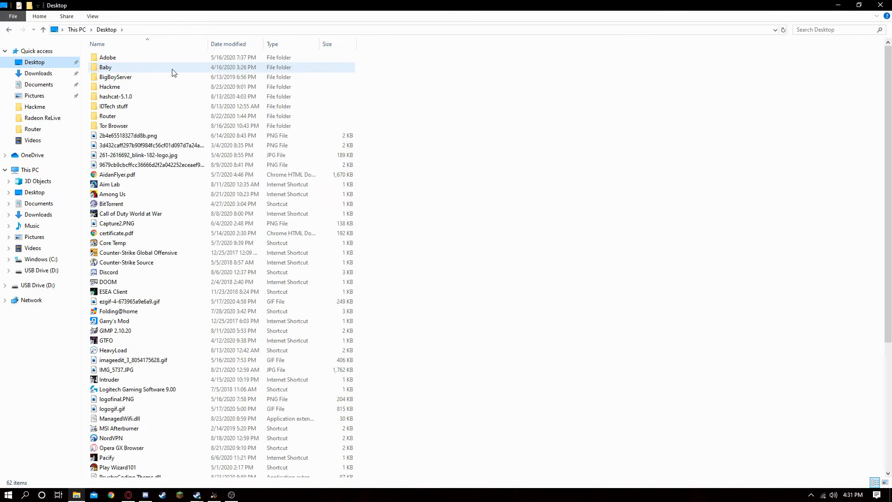
{"action": "scroll", "coordinate": [325, 358], "scroll_direction": "down", "scroll_amount": 6}
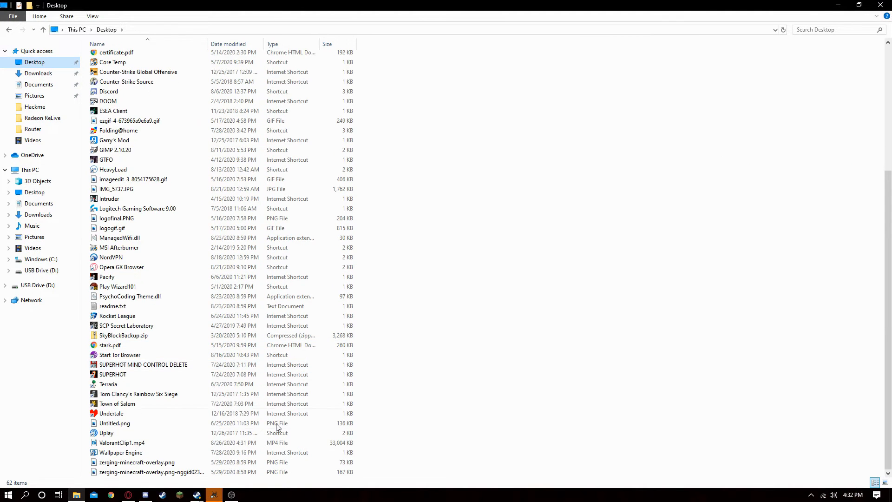
{"action": "double_click", "coordinate": [252, 443]}
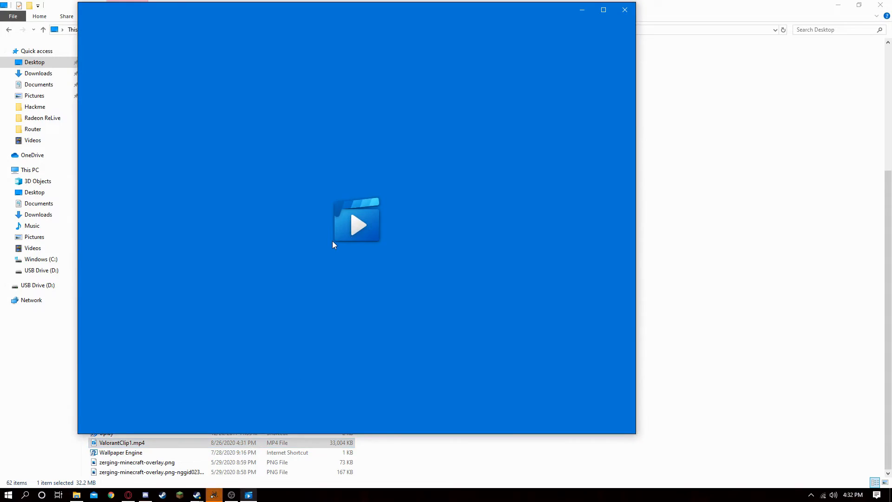
{"action": "left_click_drag", "start_coordinate": [450, 7], "coordinate": [437, 41]}
{"action": "mouse_move", "coordinate": [373, 352]}
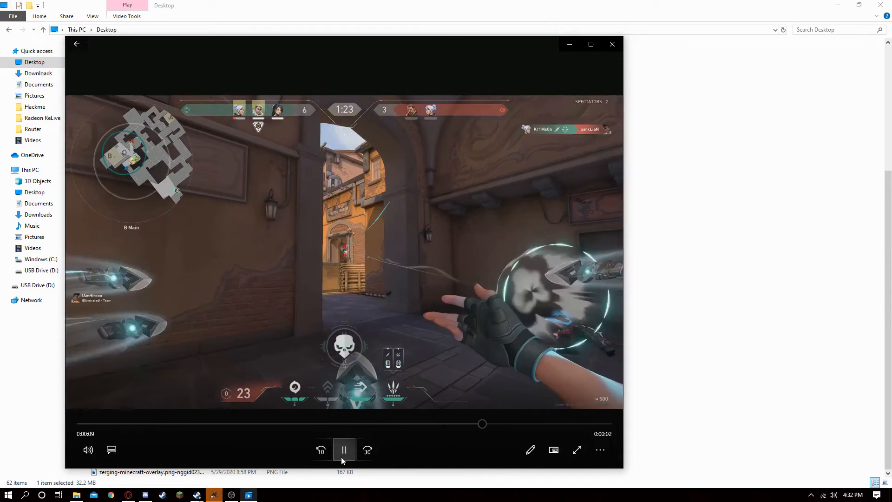
{"action": "left_click", "coordinate": [613, 46]}
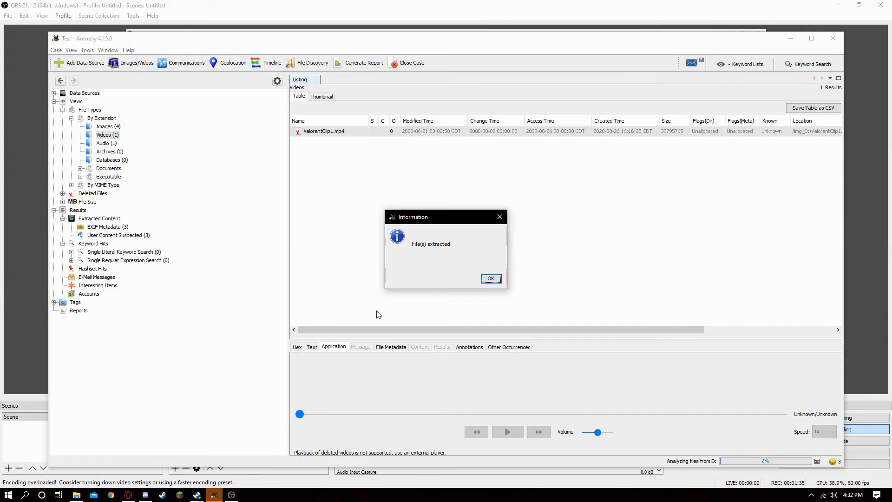
Step: Dismiss the extraction notice and review the Audio and Images categories and the File Types listing views
{"action": "left_click", "coordinate": [490, 278]}
{"action": "left_click", "coordinate": [111, 144]}
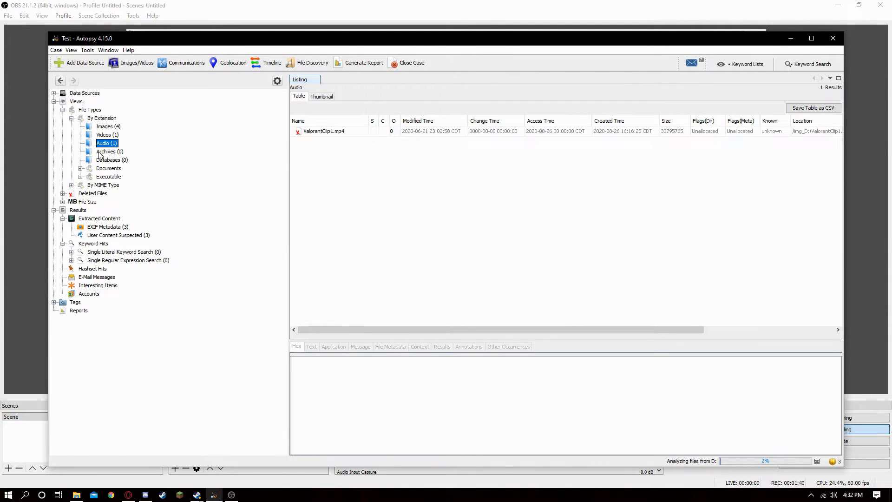
{"action": "left_click", "coordinate": [102, 129]}
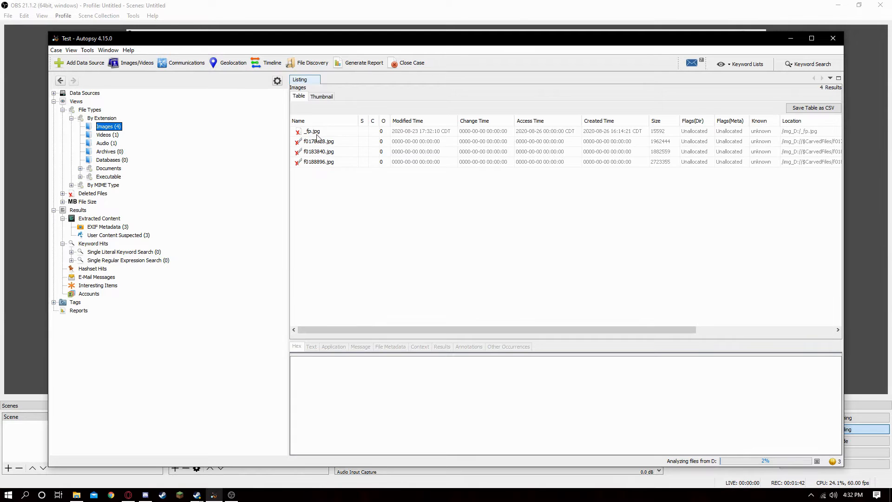
{"action": "left_click", "coordinate": [80, 110]}
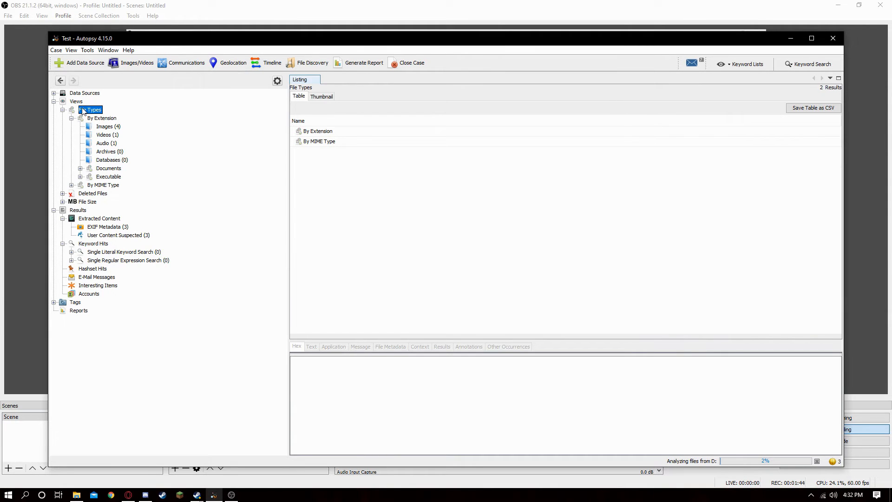
{"action": "left_click", "coordinate": [321, 96]}
{"action": "left_click", "coordinate": [299, 98]}
Step: Inspect the Deleted Files, By MIME Type, Executable and Documents categories in the tree
{"action": "left_click", "coordinate": [94, 196]}
{"action": "left_click", "coordinate": [327, 132]}
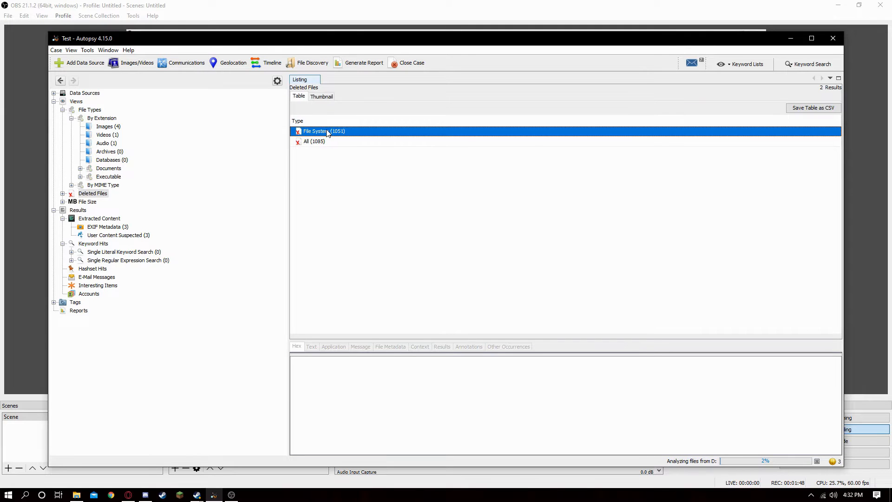
{"action": "left_click", "coordinate": [105, 186]}
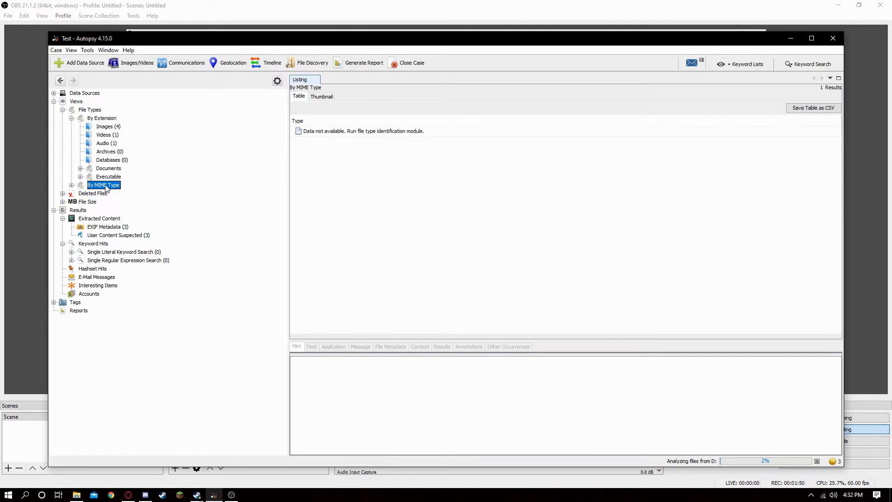
{"action": "left_click", "coordinate": [109, 177]}
{"action": "left_click", "coordinate": [114, 171]}
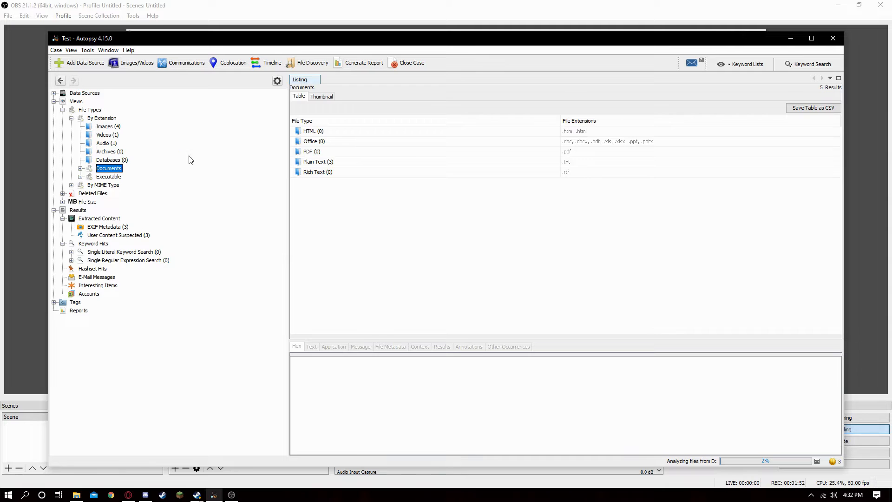
Step: Open the Plain Text documents and view the hex contents of the deleted _eleteme.txt file
{"action": "double_click", "coordinate": [327, 161]}
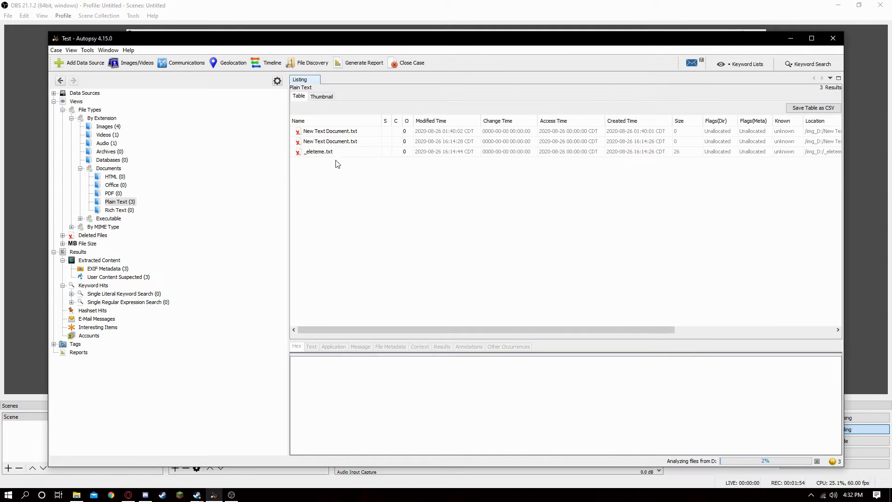
{"action": "left_click", "coordinate": [329, 154]}
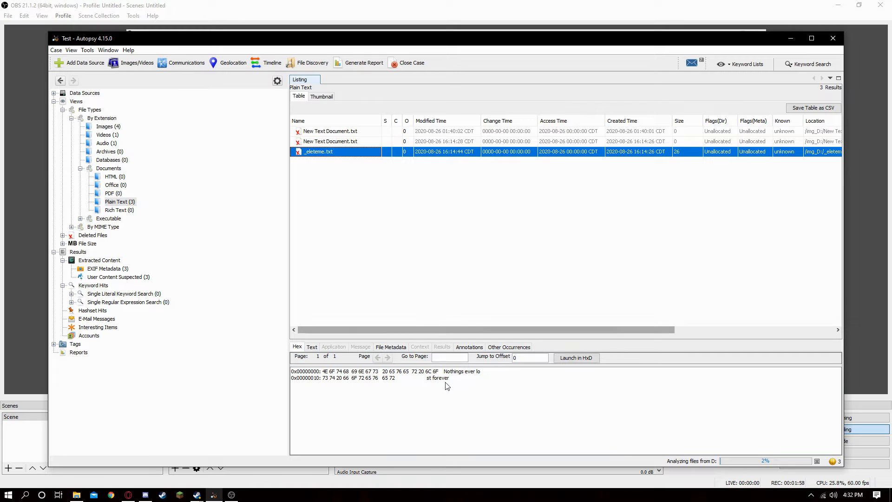
{"action": "left_click_drag", "start_coordinate": [444, 371], "coordinate": [460, 378]}
{"action": "left_click", "coordinate": [438, 381]}
{"action": "left_click", "coordinate": [315, 154]}
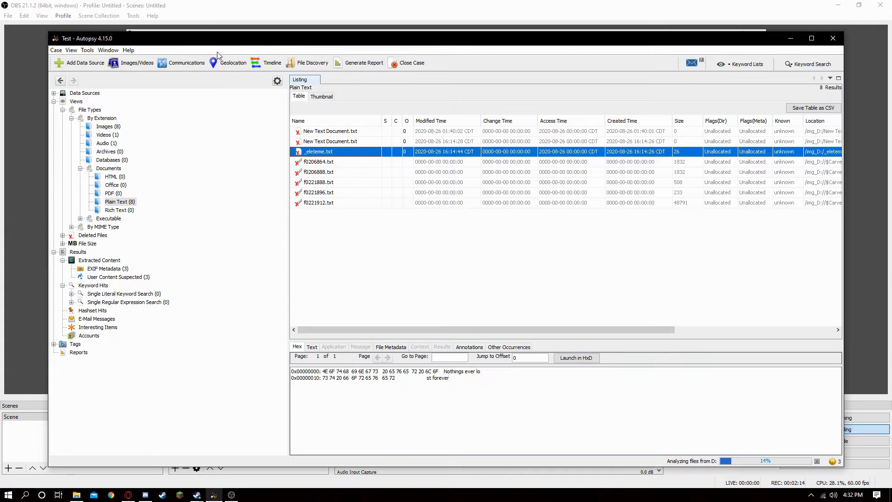
{"action": "mouse_move", "coordinate": [244, 41]}
{"action": "left_mouse_down"}
{"action": "mouse_move", "coordinate": [232, 28]}
{"action": "mouse_move", "coordinate": [280, 26]}
{"action": "mouse_move", "coordinate": [254, 22]}
{"action": "mouse_move", "coordinate": [246, 33]}
{"action": "left_mouse_up"}
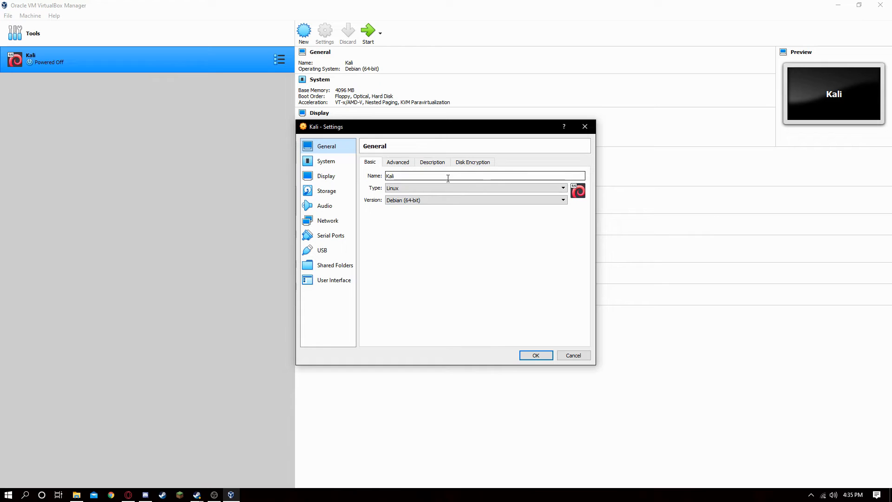
Step: Switch to VirtualBox and add a USB device filter for the SanDisk Cruzer Glide in the Kali VM settings
{"action": "left_click", "coordinate": [339, 250]}
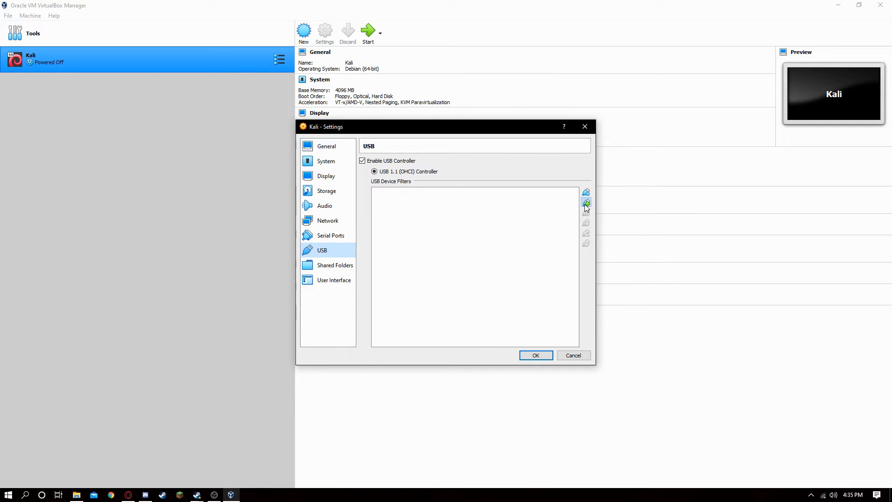
{"action": "left_click", "coordinate": [585, 203]}
{"action": "left_click", "coordinate": [641, 217]}
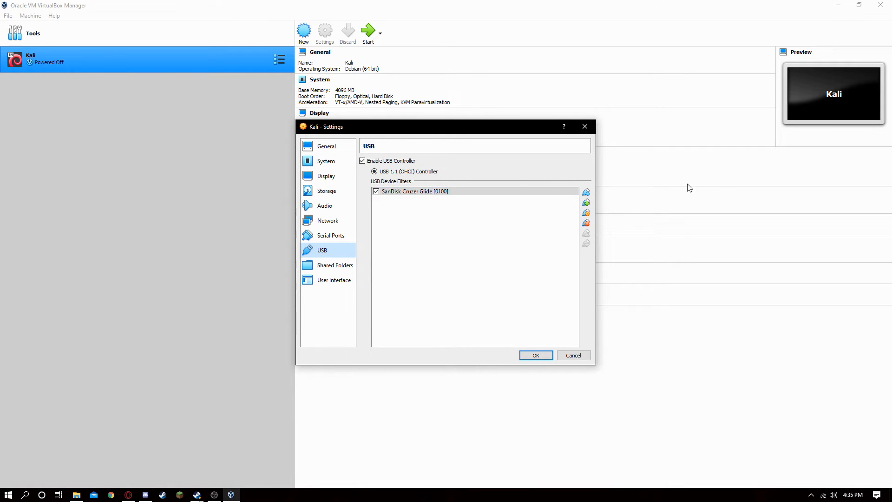
{"action": "left_click", "coordinate": [546, 355]}
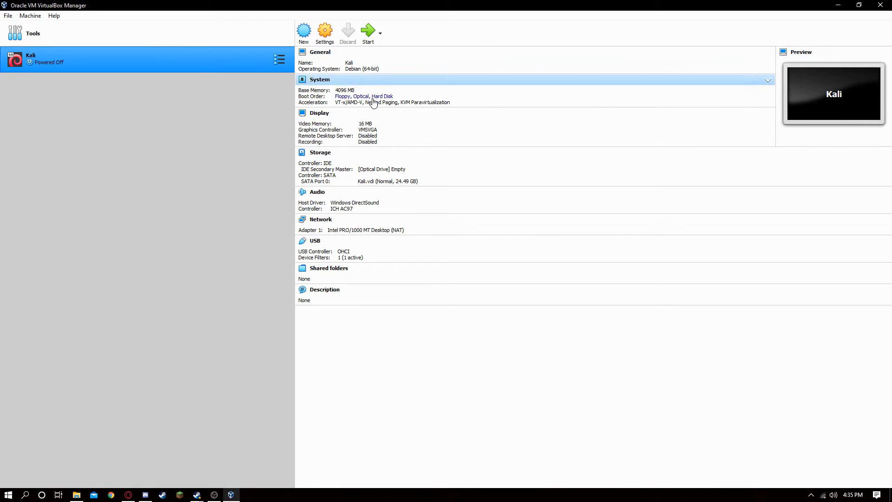
Step: Start the Kali virtual machine and minimize its Firefox window
{"action": "left_click", "coordinate": [368, 31]}
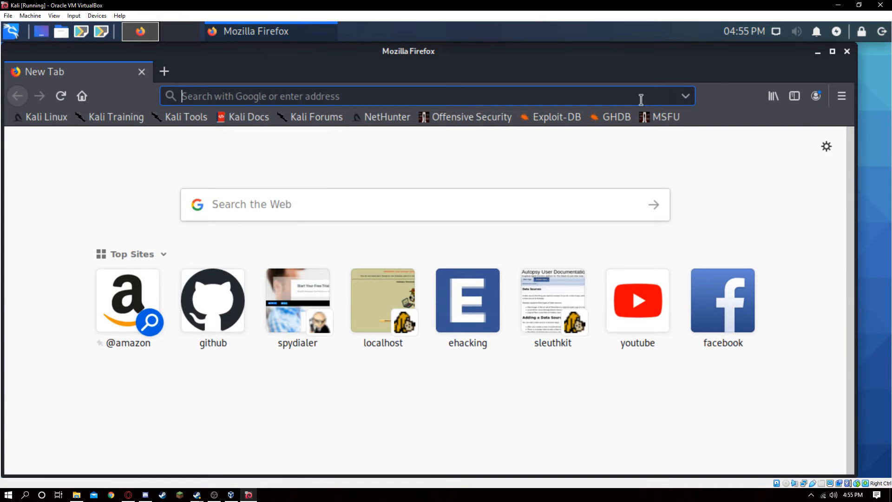
{"action": "left_click_drag", "start_coordinate": [750, 55], "coordinate": [766, 36]}
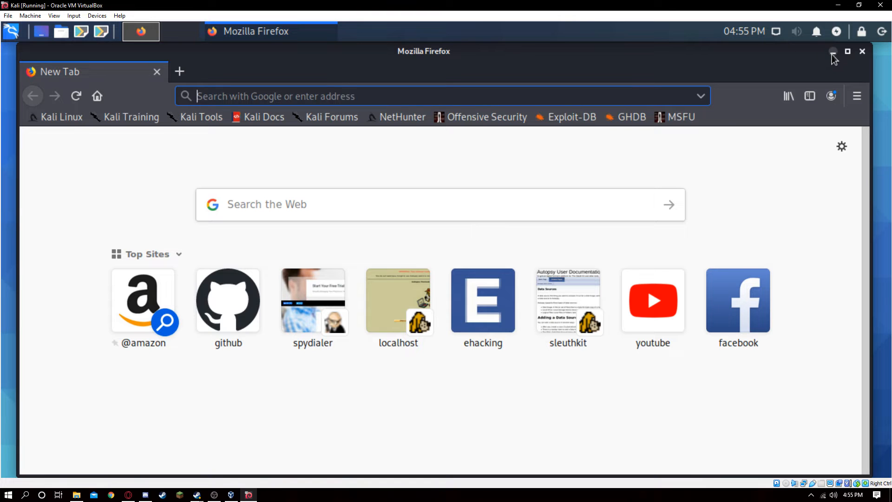
{"action": "left_click", "coordinate": [833, 52]}
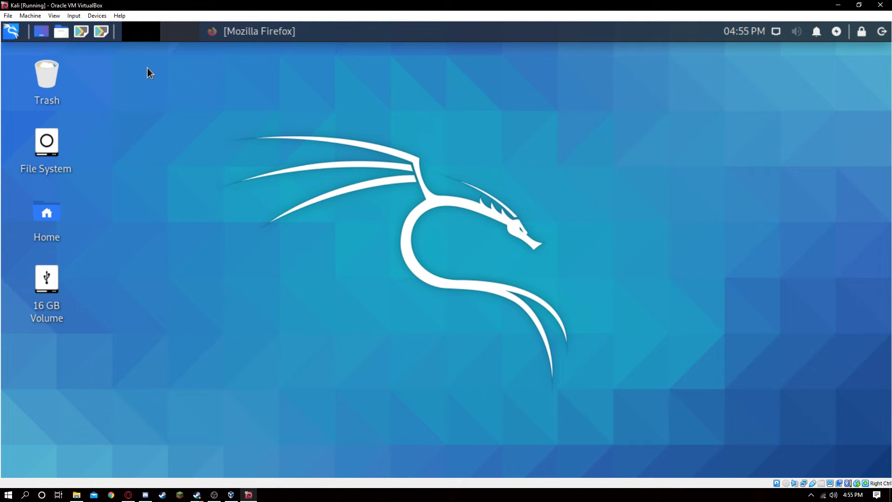
Step: Open a Terminal Emulator from the Kali application menu
{"action": "left_click_drag", "start_coordinate": [318, 109], "coordinate": [615, 417]}
{"action": "left_click_drag", "start_coordinate": [229, 96], "coordinate": [619, 393]}
{"action": "left_click", "coordinate": [11, 31]}
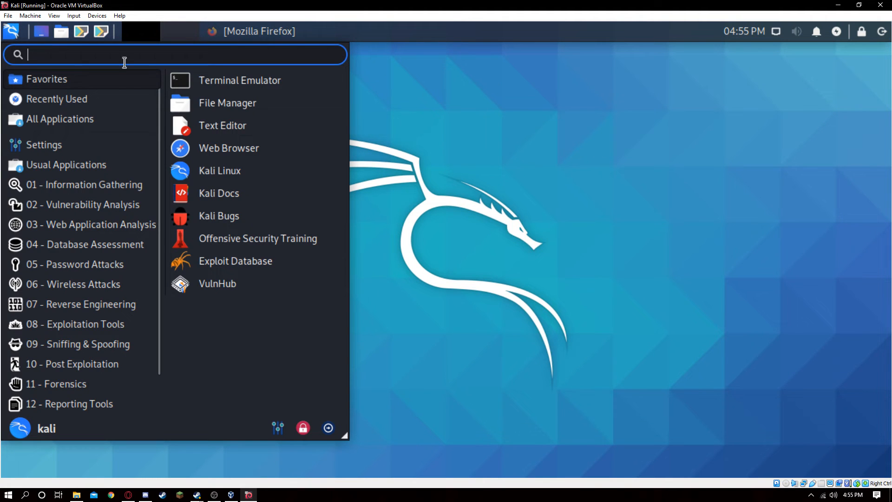
{"action": "left_click", "coordinate": [217, 83]}
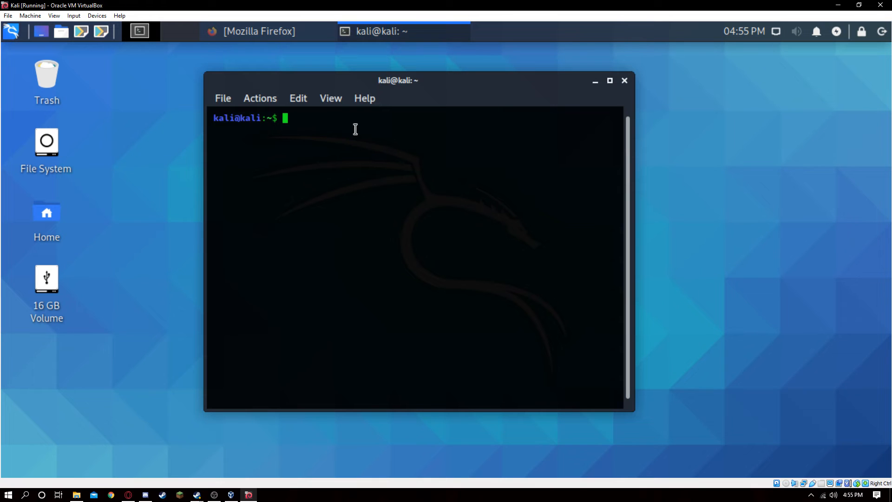
Step: Launch Autopsy with the command sudo autopsy and enter the sudo password
{"action": "type", "text": "sudo autopsy"}
{"action": "key", "text": "Return"}
{"action": "key", "text": "Return"}
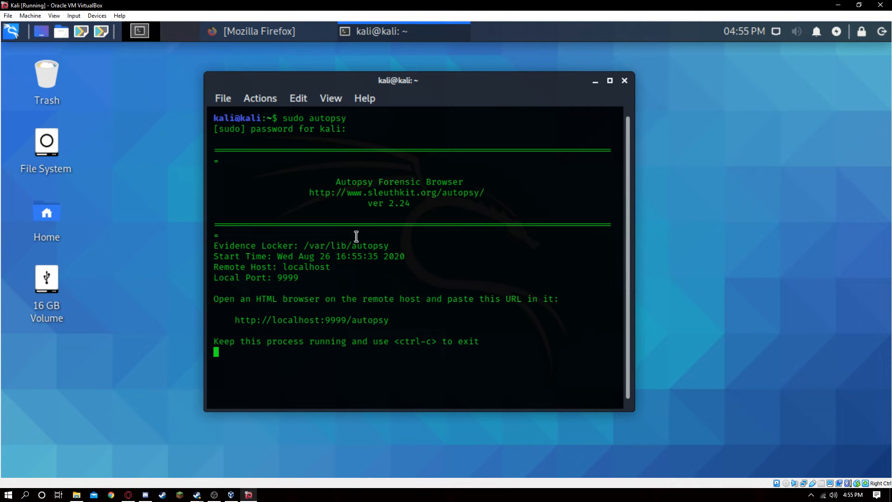
{"action": "right_click", "coordinate": [342, 322]}
{"action": "left_click", "coordinate": [393, 49]}
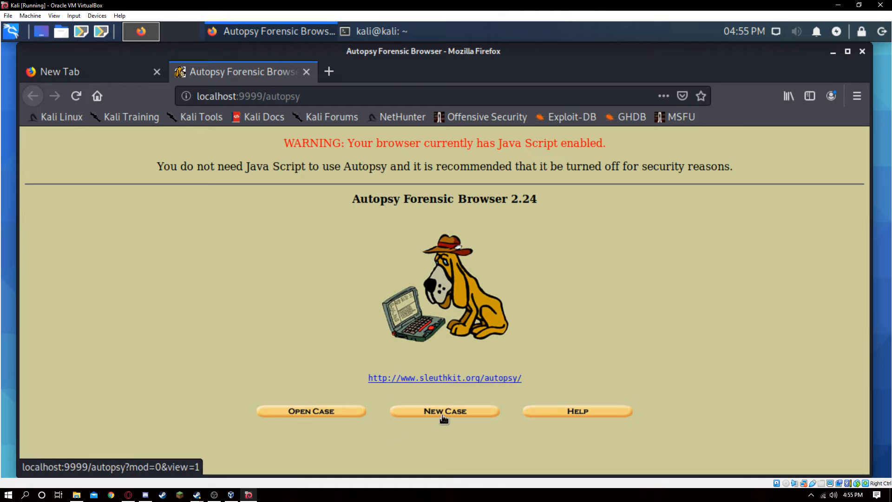
Step: Create a new Autopsy case named test and add a host to it with the default settings
{"action": "left_click", "coordinate": [443, 416]}
{"action": "left_click", "coordinate": [336, 238]}
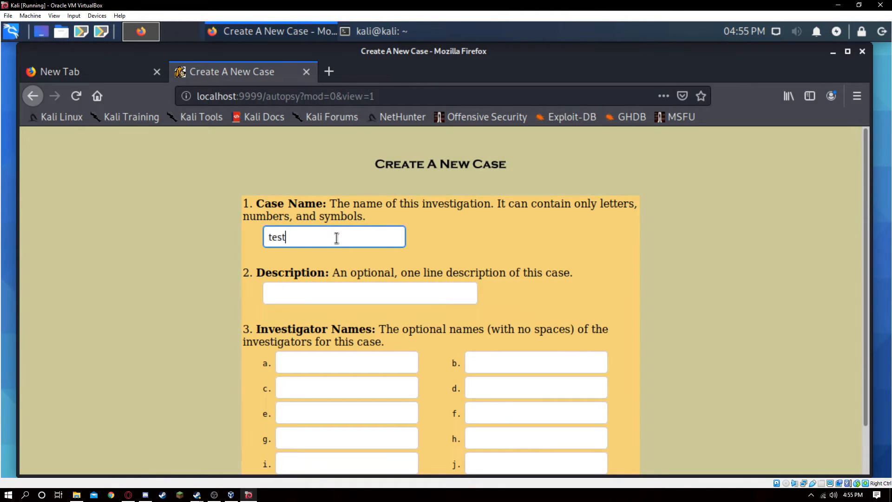
{"action": "scroll", "coordinate": [344, 275], "scroll_direction": "down", "scroll_amount": 2}
{"action": "left_click", "coordinate": [331, 463]}
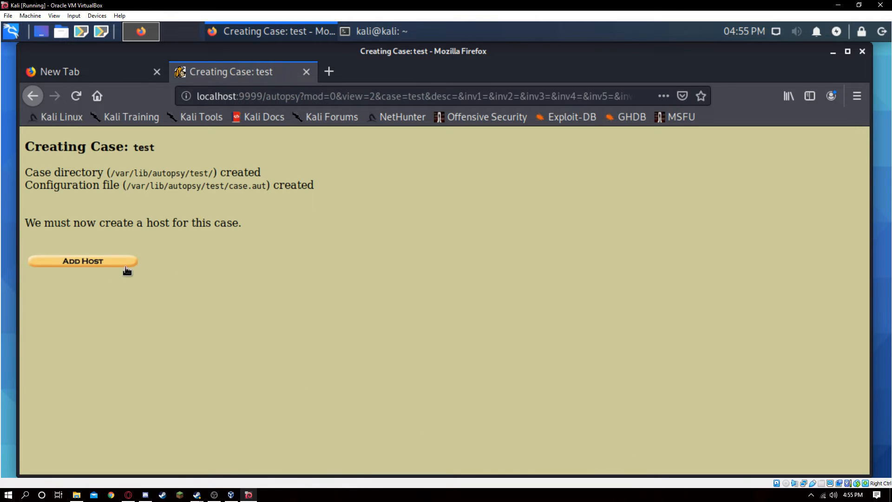
{"action": "scroll", "coordinate": [322, 231], "scroll_direction": "down", "scroll_amount": 5}
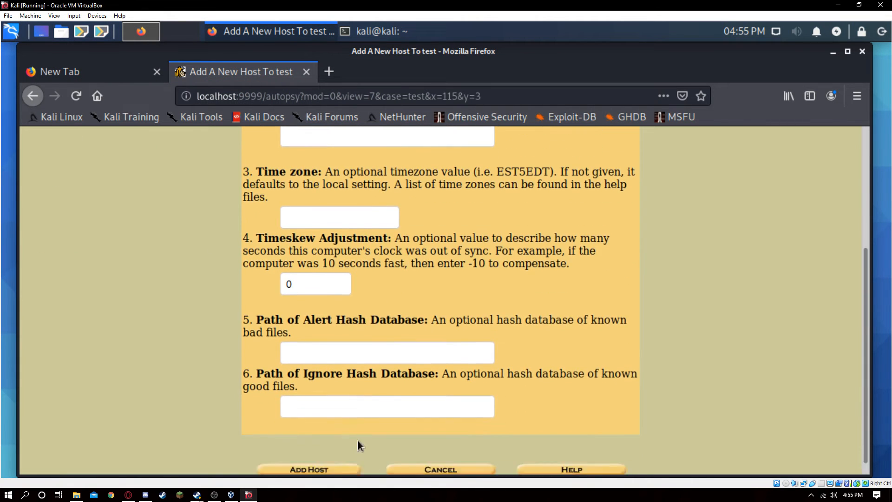
{"action": "left_click", "coordinate": [333, 457]}
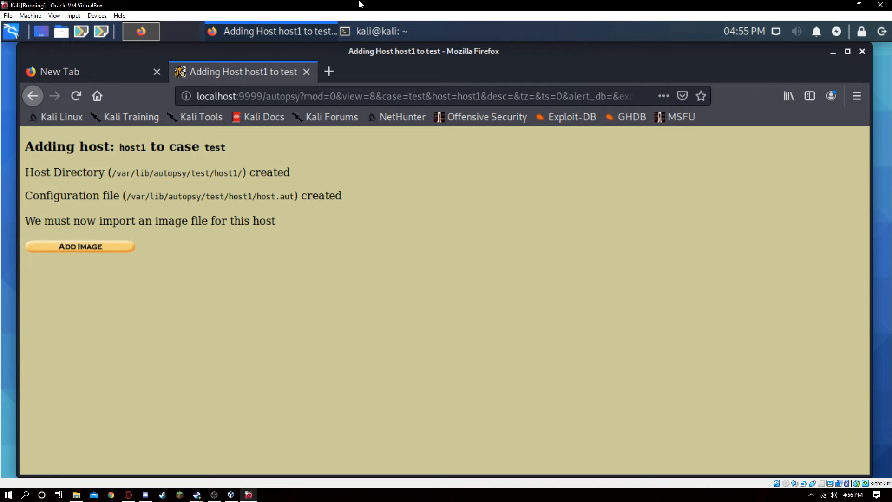
Step: Launch Guymager from the application menu search
{"action": "left_click", "coordinate": [11, 31]}
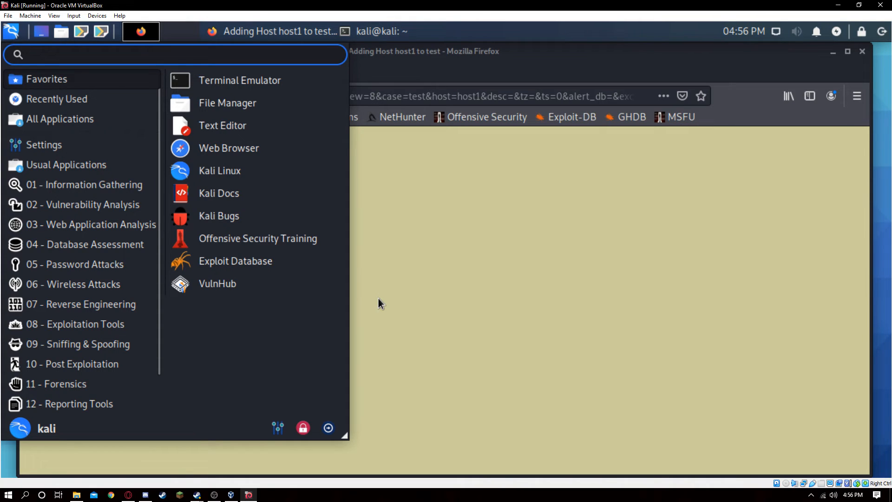
{"action": "type", "text": "auto"}
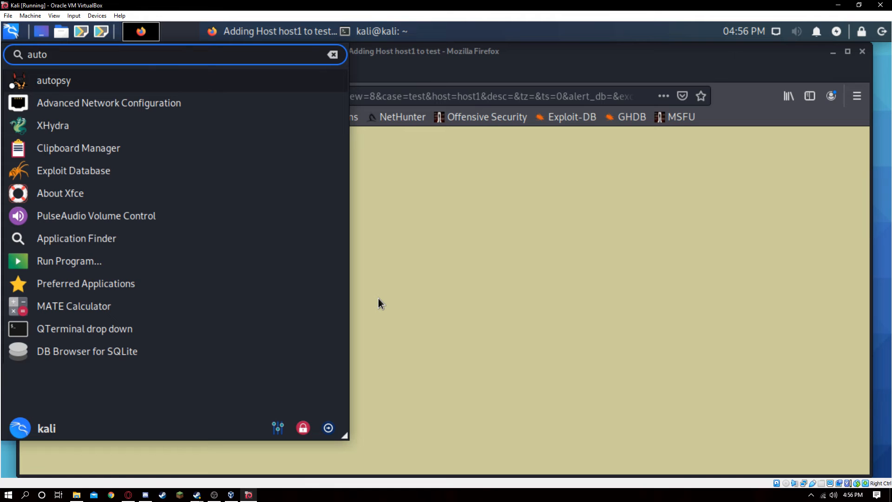
{"action": "key", "text": "BackSpace"}
{"action": "key", "text": "BackSpace"}
{"action": "key", "text": "BackSpace"}
{"action": "key", "text": "BackSpace"}
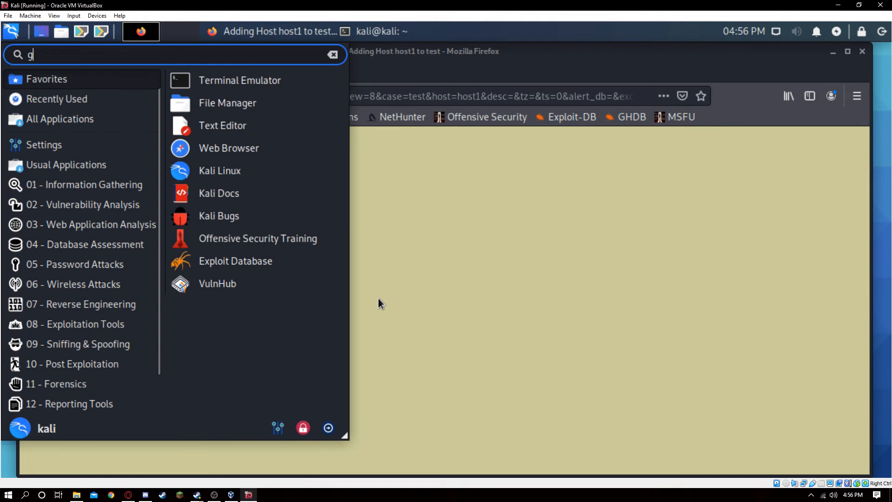
{"action": "type", "text": "guya"}
{"action": "left_click", "coordinate": [129, 83]}
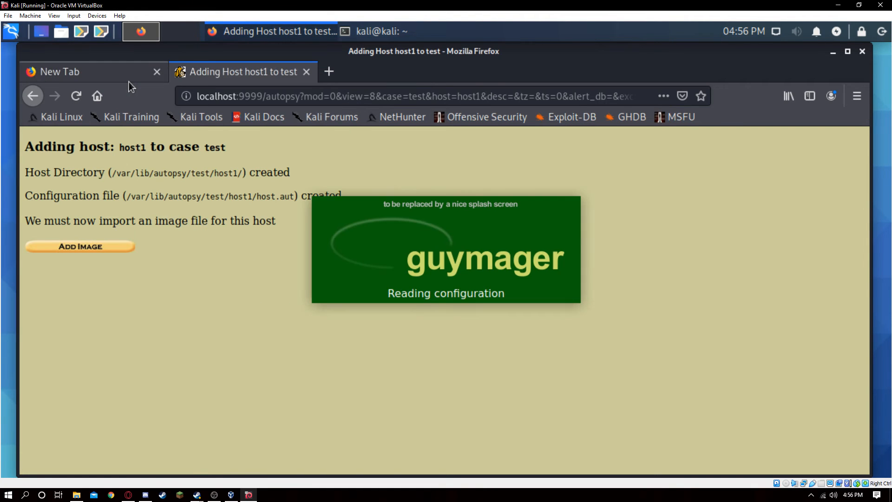
{"action": "left_click", "coordinate": [563, 261]}
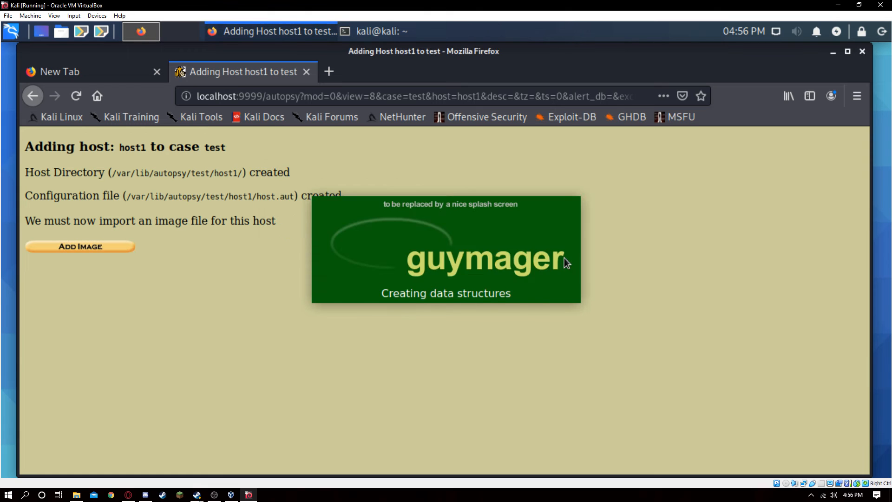
{"action": "right_click", "coordinate": [292, 244]}
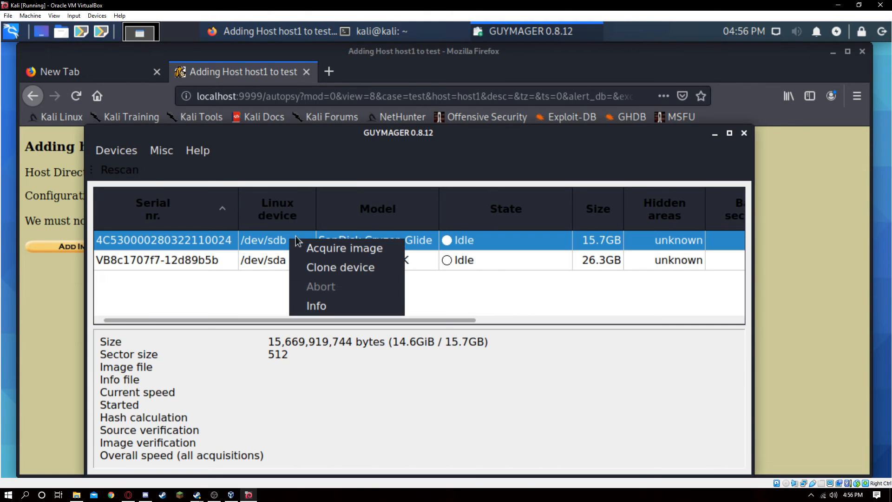
{"action": "left_click", "coordinate": [487, 284]}
{"action": "right_click", "coordinate": [349, 242]}
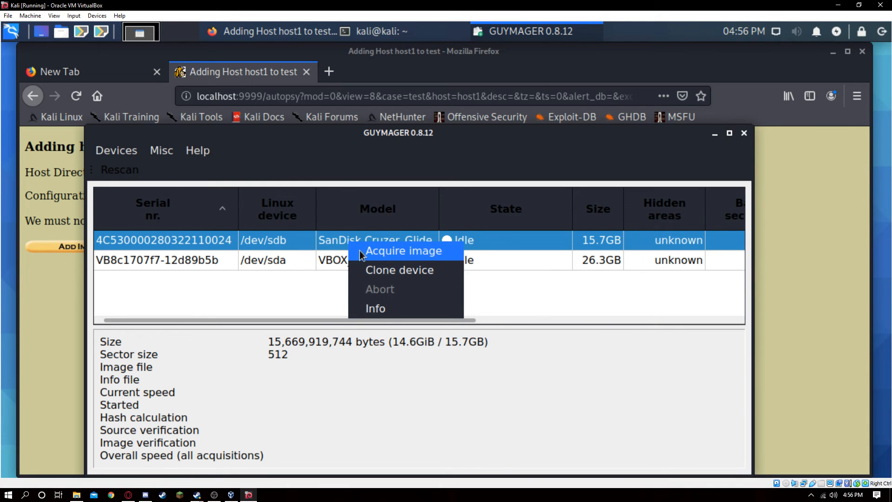
{"action": "left_click", "coordinate": [389, 252]}
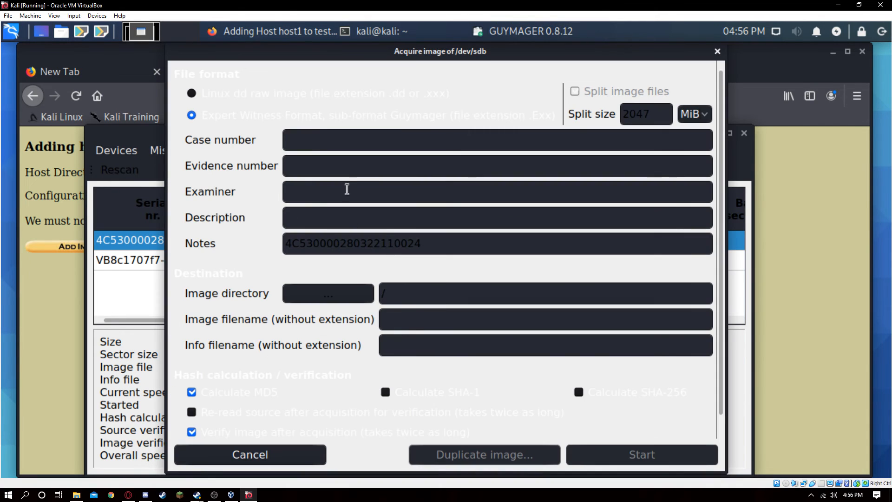
{"action": "left_click", "coordinate": [349, 298]}
{"action": "left_click", "coordinate": [277, 146]}
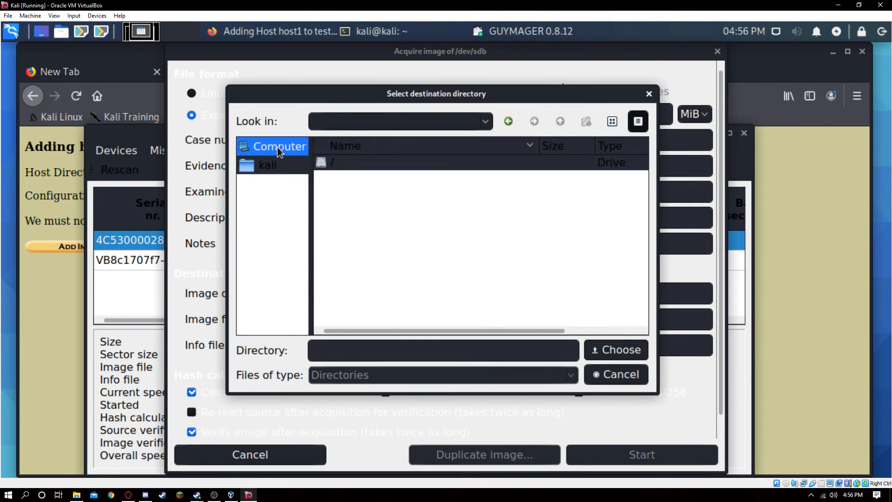
{"action": "left_click", "coordinate": [283, 167]}
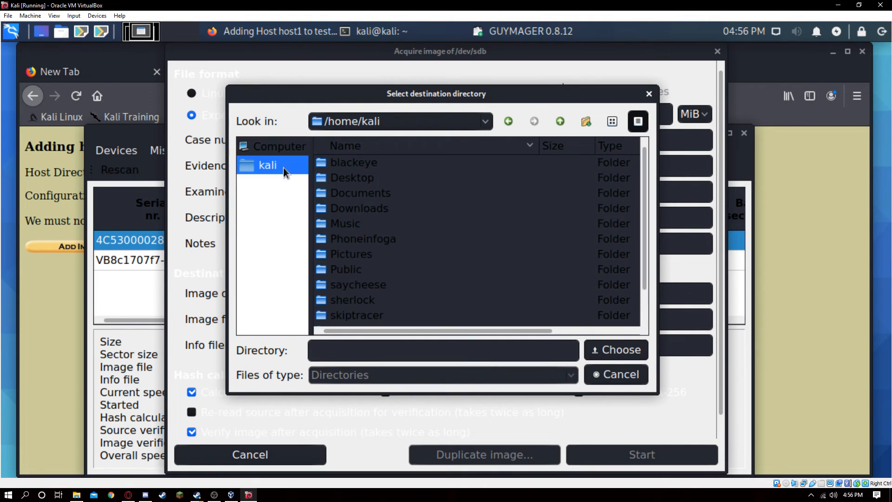
{"action": "double_click", "coordinate": [373, 179]}
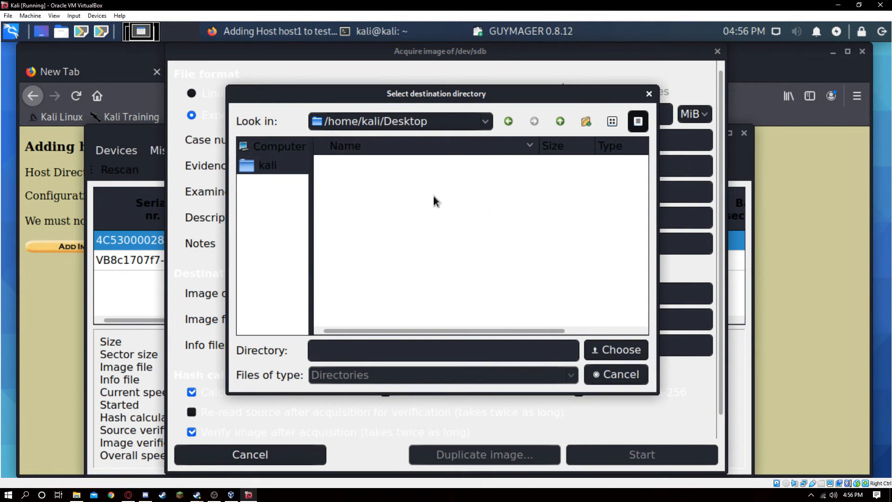
{"action": "left_click", "coordinate": [634, 368]}
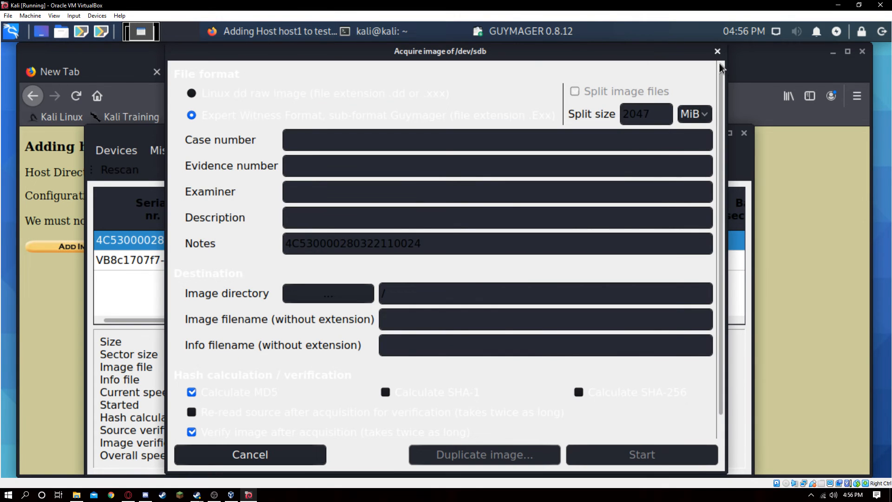
{"action": "left_click", "coordinate": [718, 51]}
{"action": "left_click", "coordinate": [744, 133]}
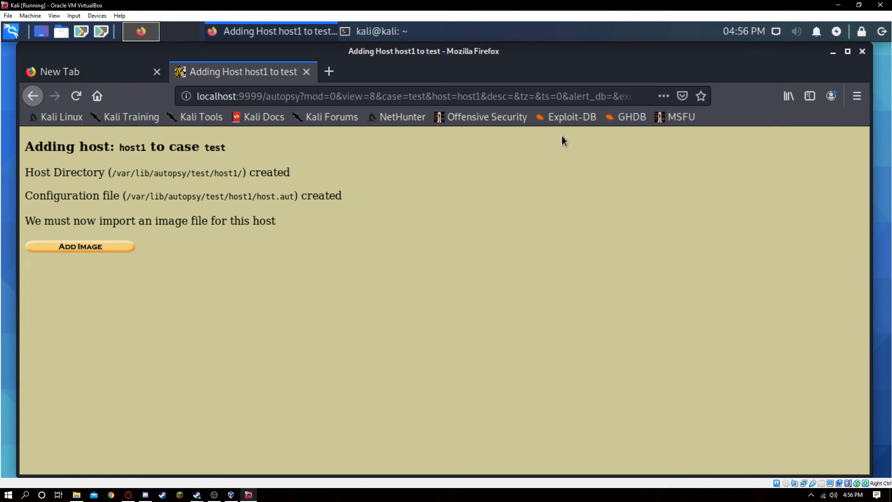
Step: Start adding an image to the host and enter /home/kali/Desktop/image as its location
{"action": "left_click", "coordinate": [100, 247]}
{"action": "left_click", "coordinate": [456, 216]}
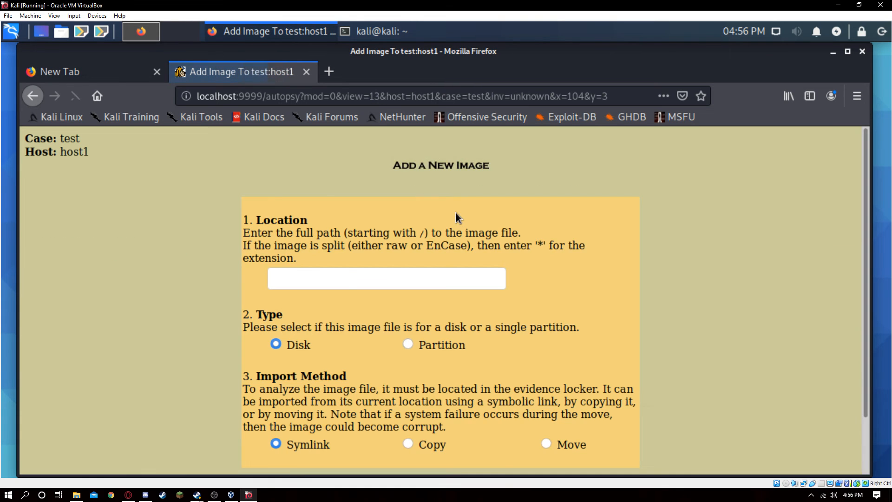
{"action": "scroll", "coordinate": [344, 265], "scroll_direction": "down", "scroll_amount": 3}
{"action": "left_click", "coordinate": [329, 221]}
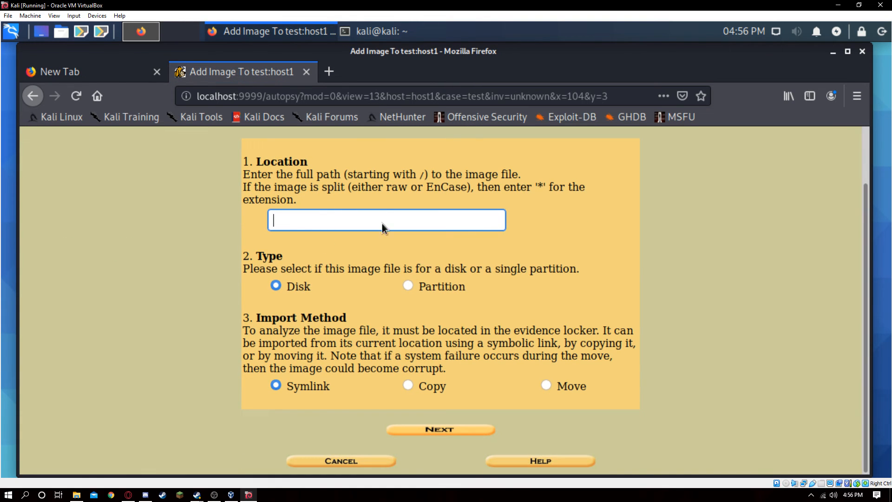
{"action": "left_click", "coordinate": [348, 220]}
{"action": "left_click_drag", "start_coordinate": [415, 222], "coordinate": [275, 222]}
{"action": "left_click", "coordinate": [404, 219]}
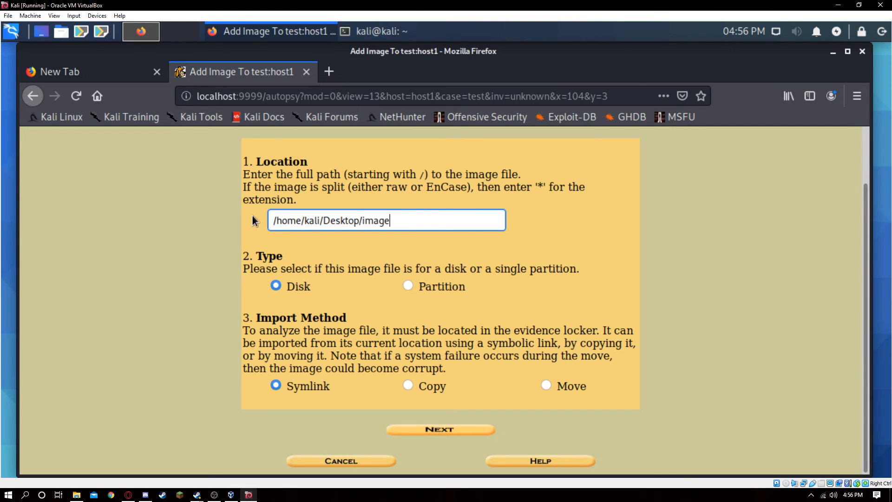
{"action": "left_click_drag", "start_coordinate": [404, 217], "coordinate": [304, 220]}
{"action": "left_click", "coordinate": [393, 219]}
{"action": "scroll", "coordinate": [307, 175], "scroll_direction": "up", "scroll_amount": 2}
{"action": "scroll", "coordinate": [330, 180], "scroll_direction": "up", "scroll_amount": 1}
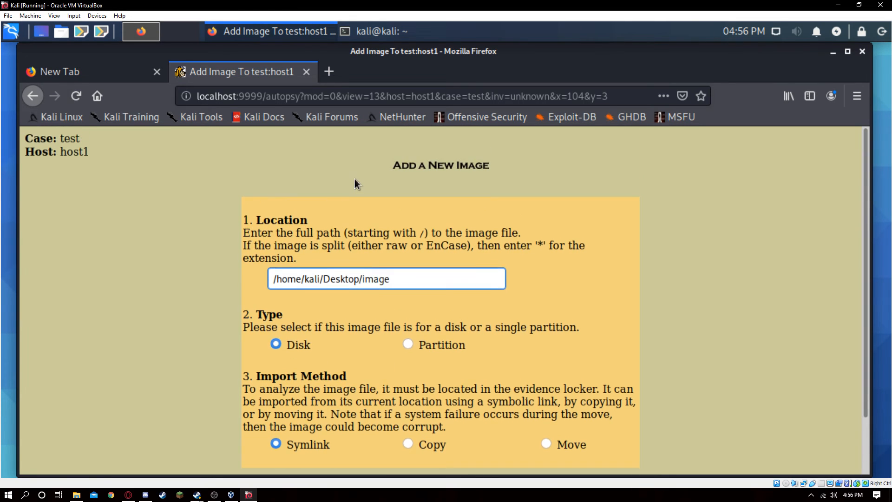